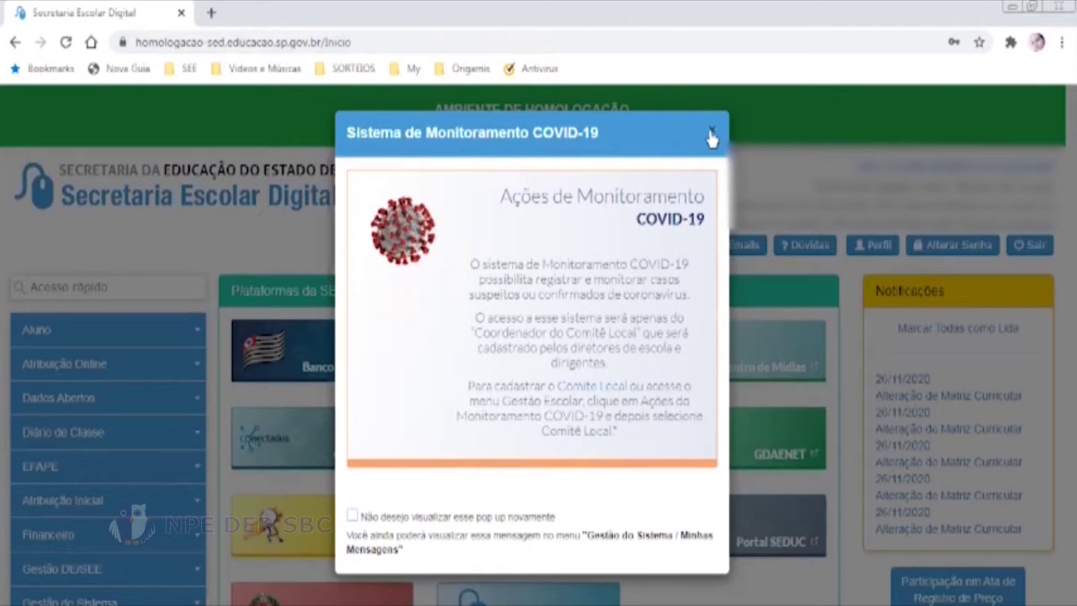
Dismiss the COVID-19 notice and open the Comitê Local page under Gestão Escolar, Ações de Monitoramento - COVID-19
left_click(711, 135)
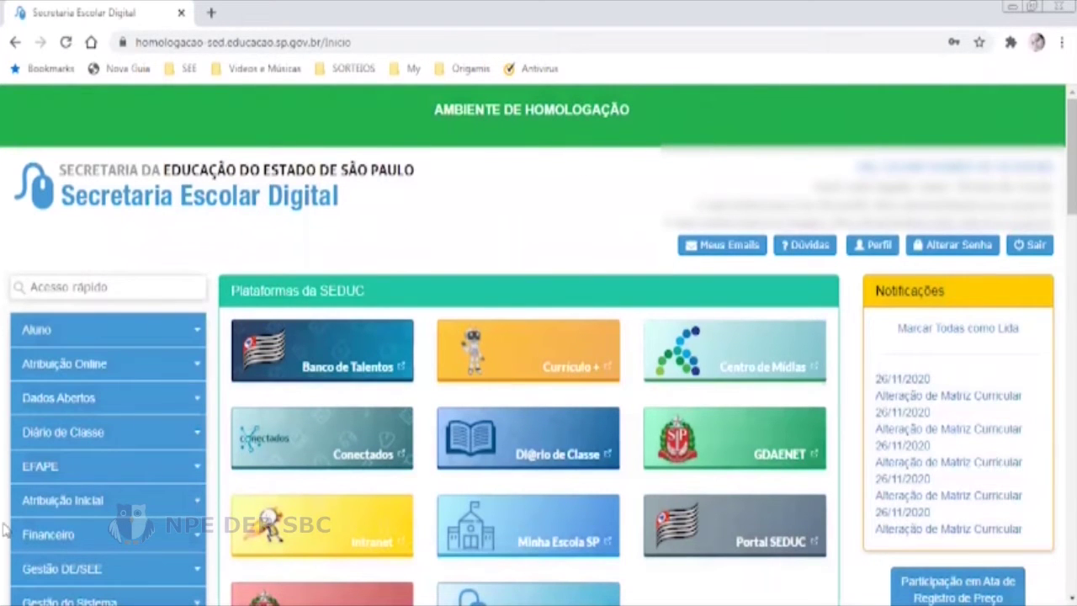
scroll(71, 513, "down", 1)
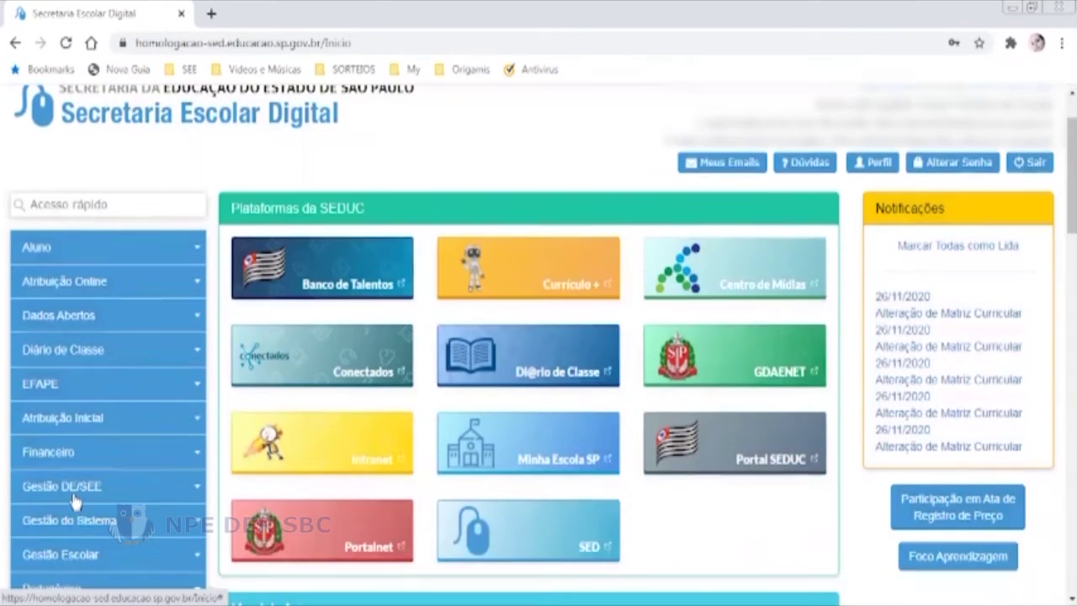
left_click(73, 559)
scroll(79, 551, "down", 1)
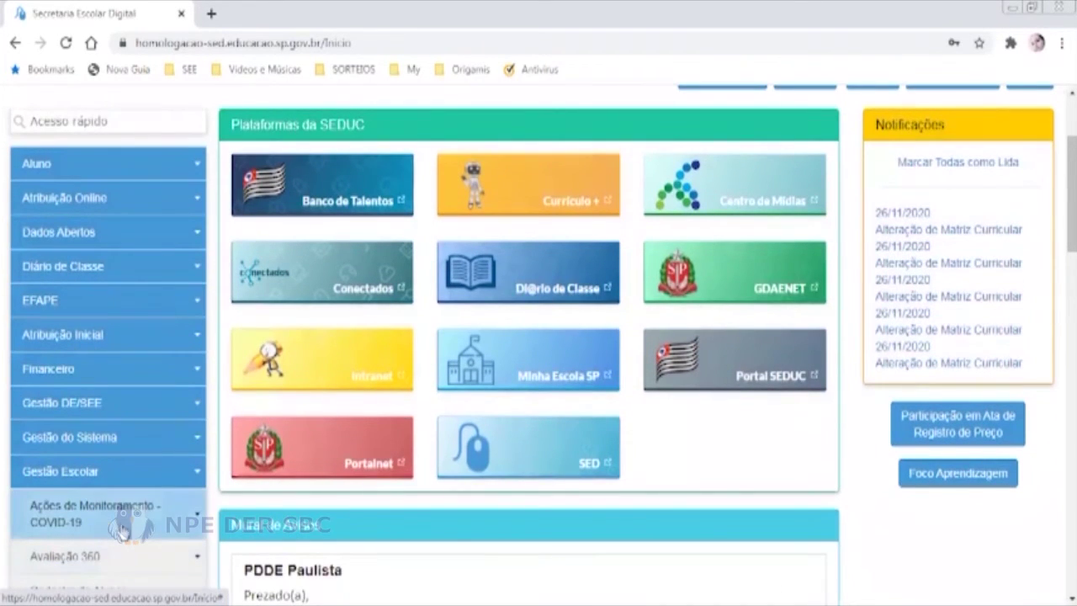
left_click(123, 530)
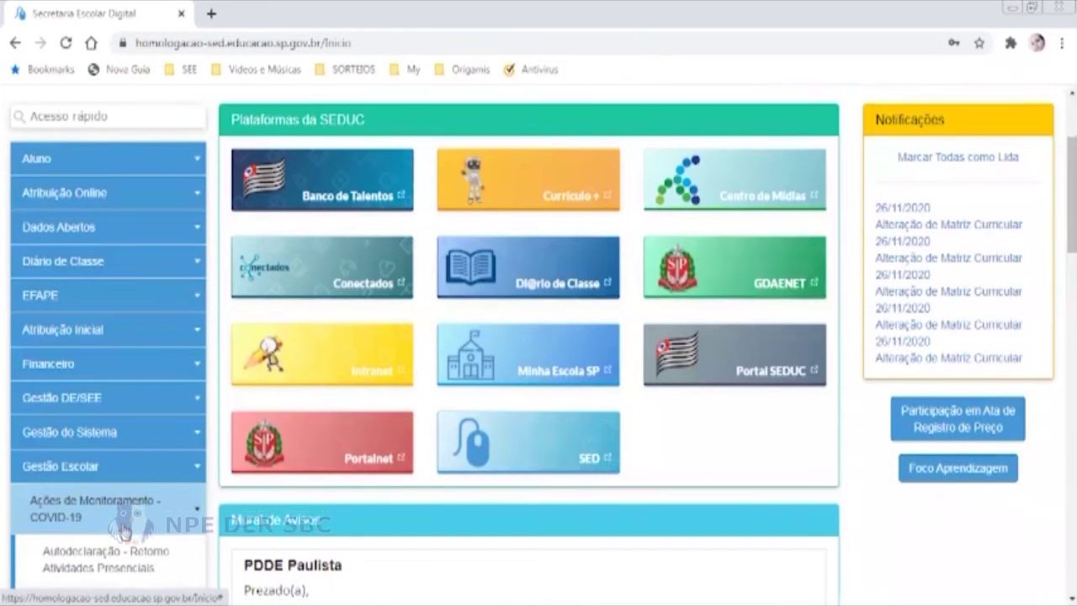
scroll(124, 528, "down", 1)
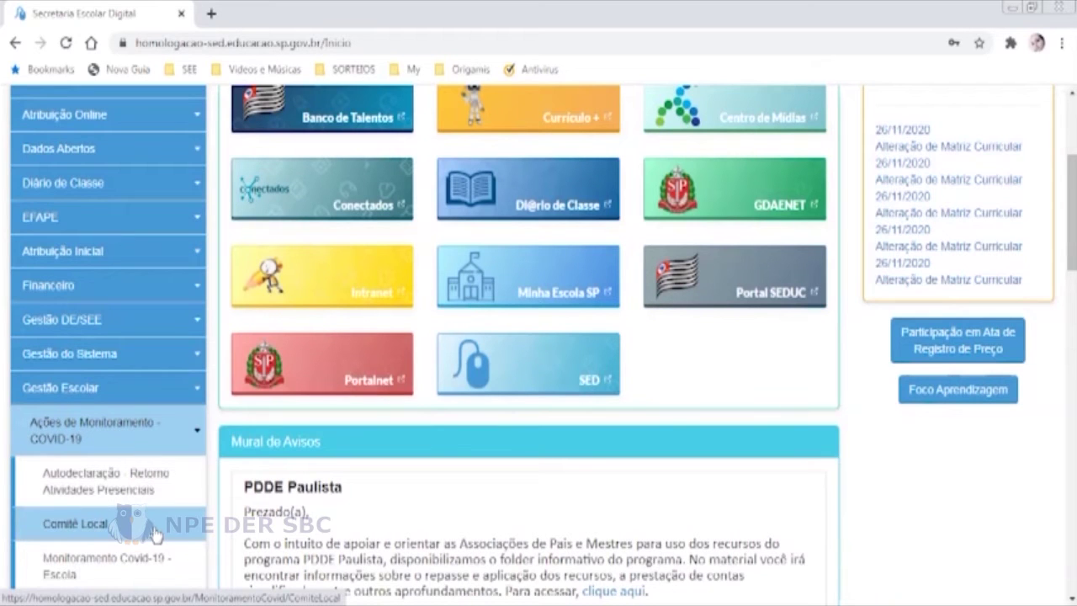
left_click(153, 530)
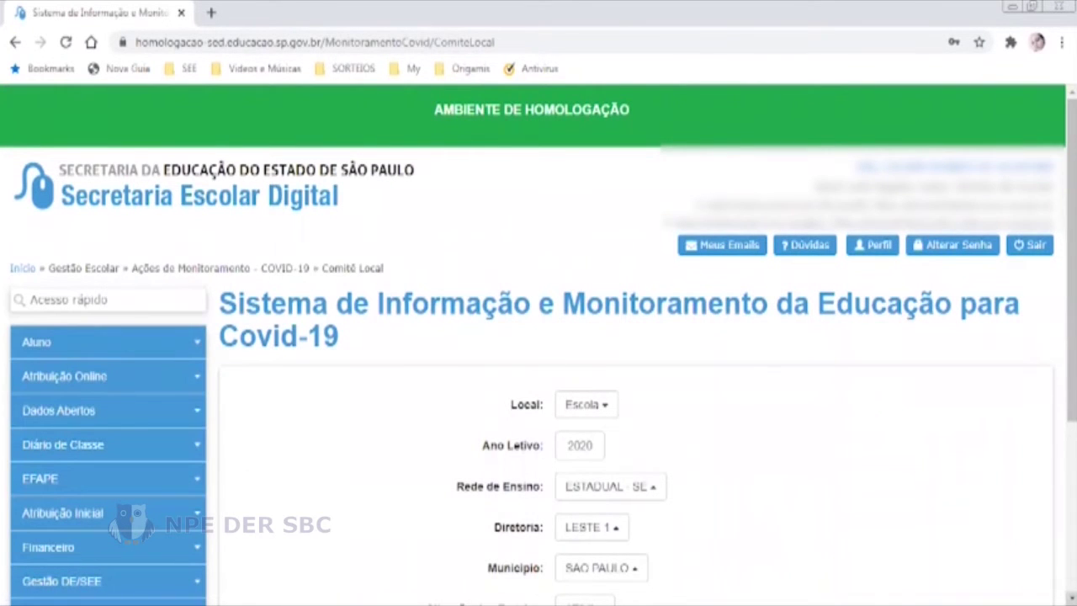
Search for the preselected school's local committee and review the search filters and committee members
scroll(538, 347, "down", 2)
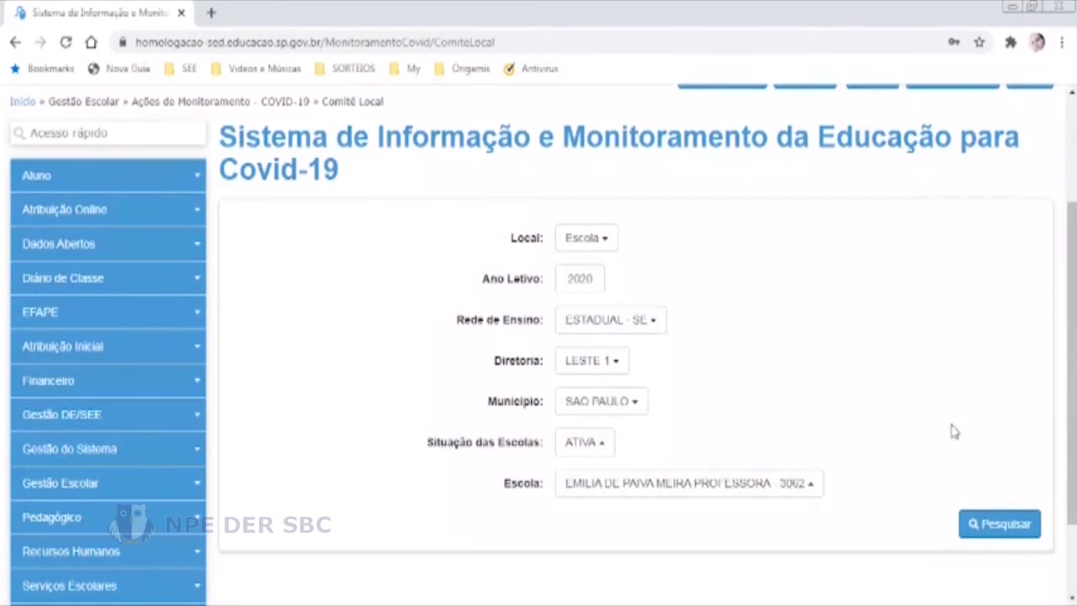
scroll(953, 428, "down", 1)
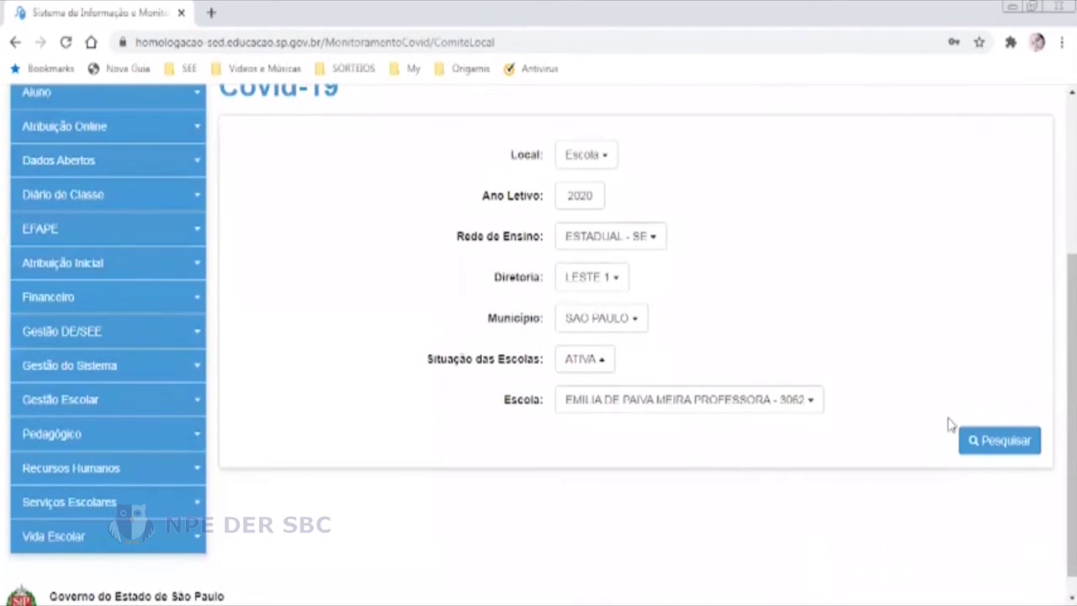
left_click(978, 446)
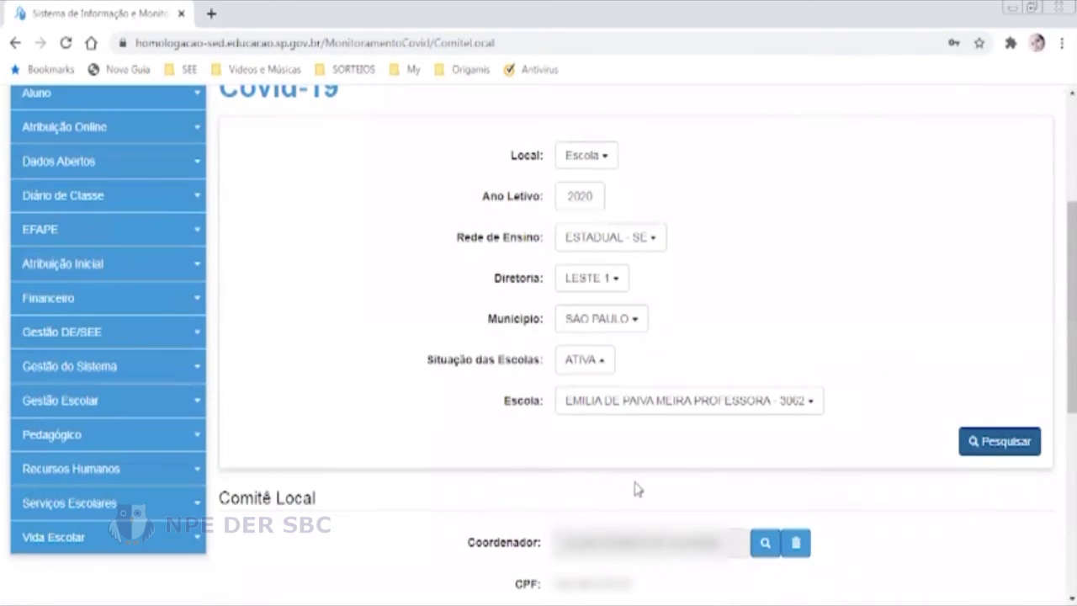
scroll(990, 553, "down", 2)
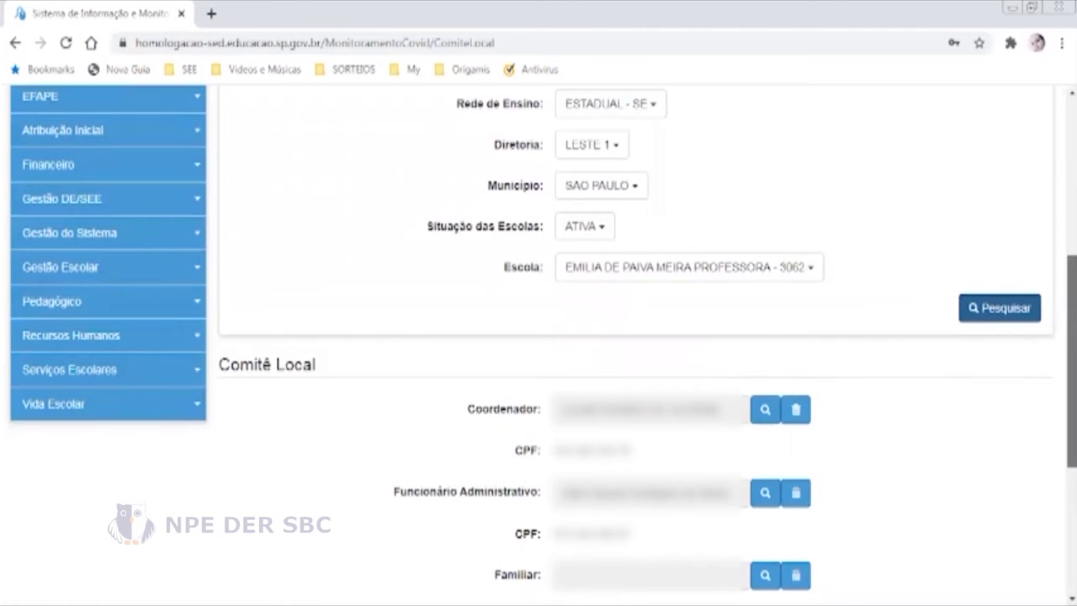
scroll(541, 345, "up", 4)
scroll(542, 345, "up", 1)
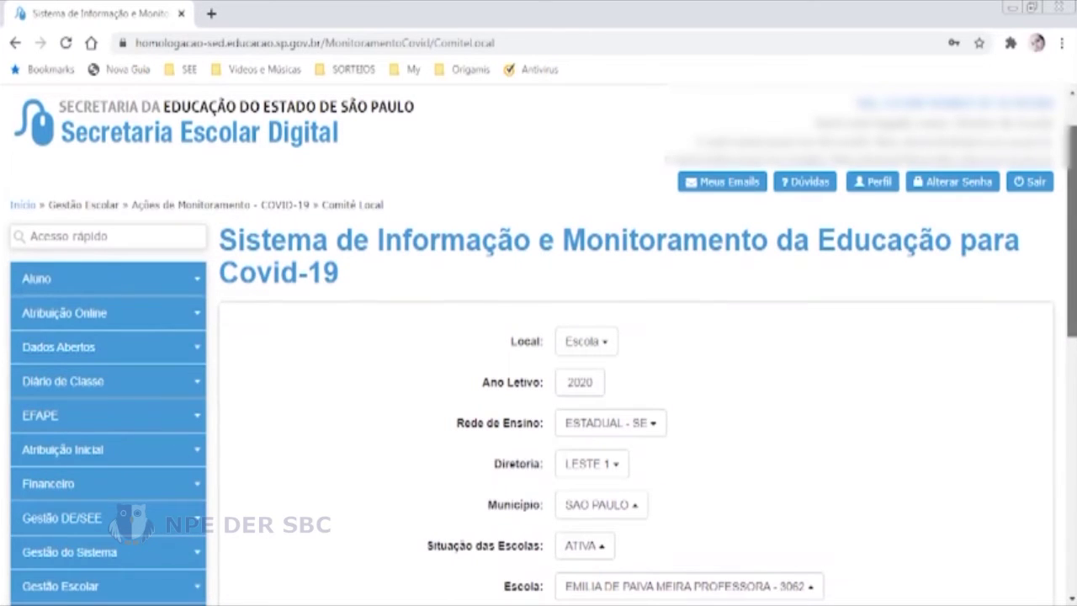
scroll(946, 336, "down", 3)
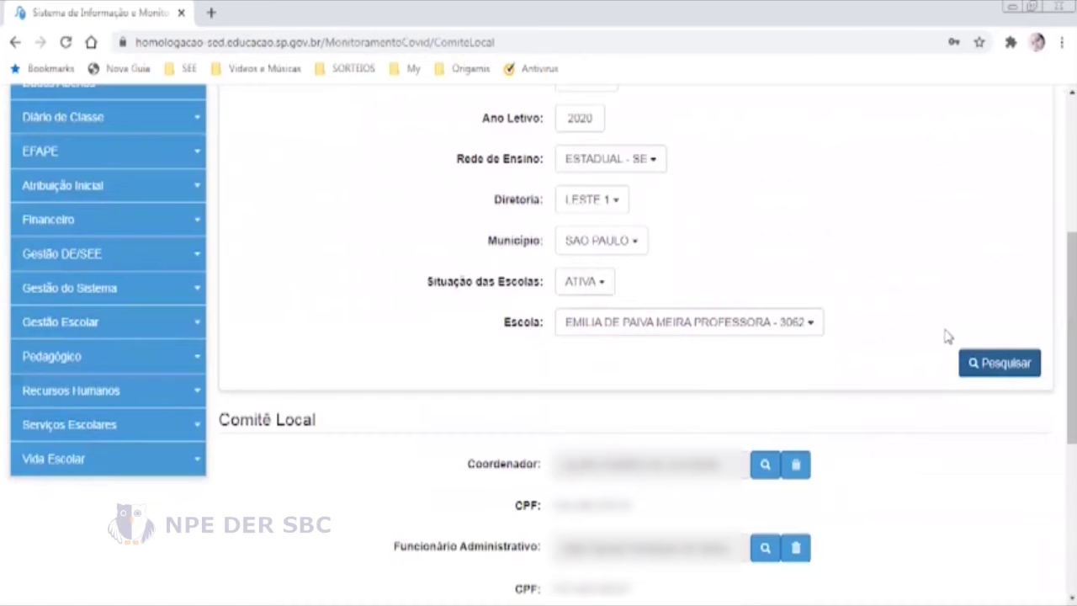
View the coordinator's CPF search form, close it without entering anything, and examine the remaining committee member fields
left_click(762, 465)
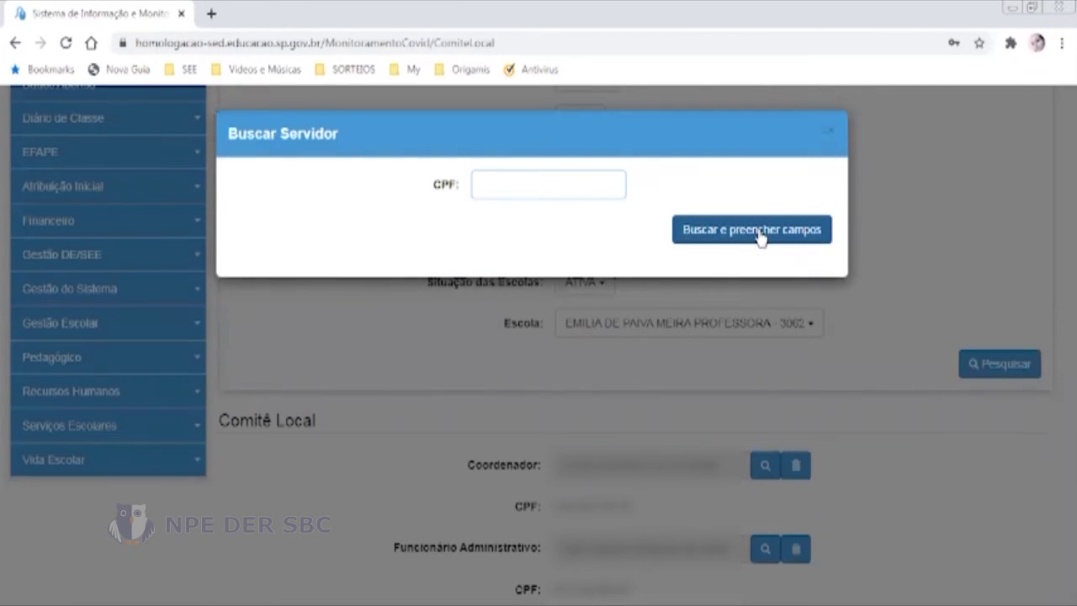
left_click(831, 133)
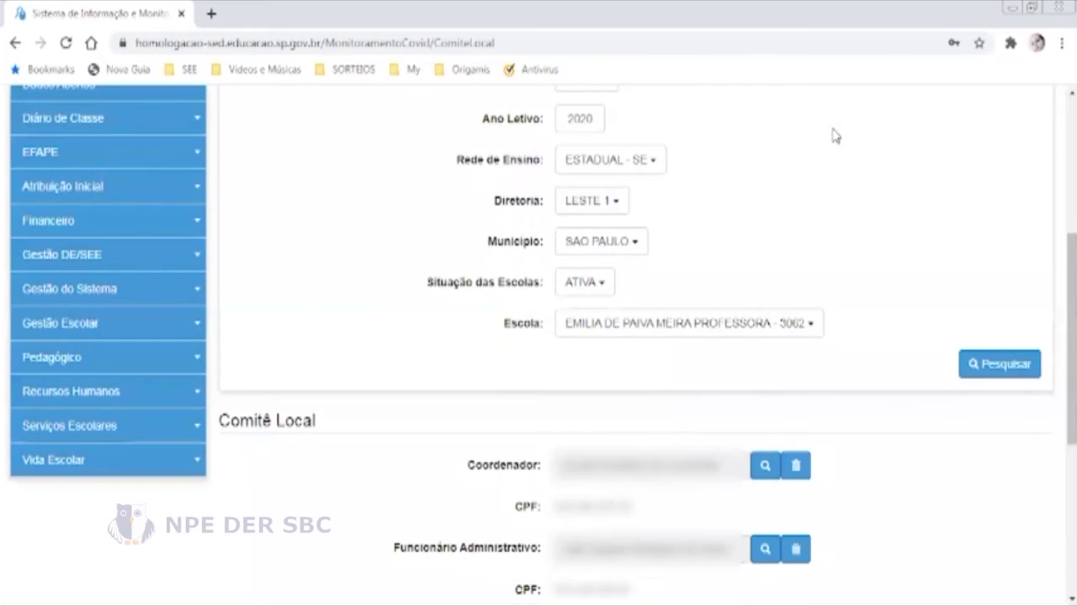
scroll(799, 302, "down", 3)
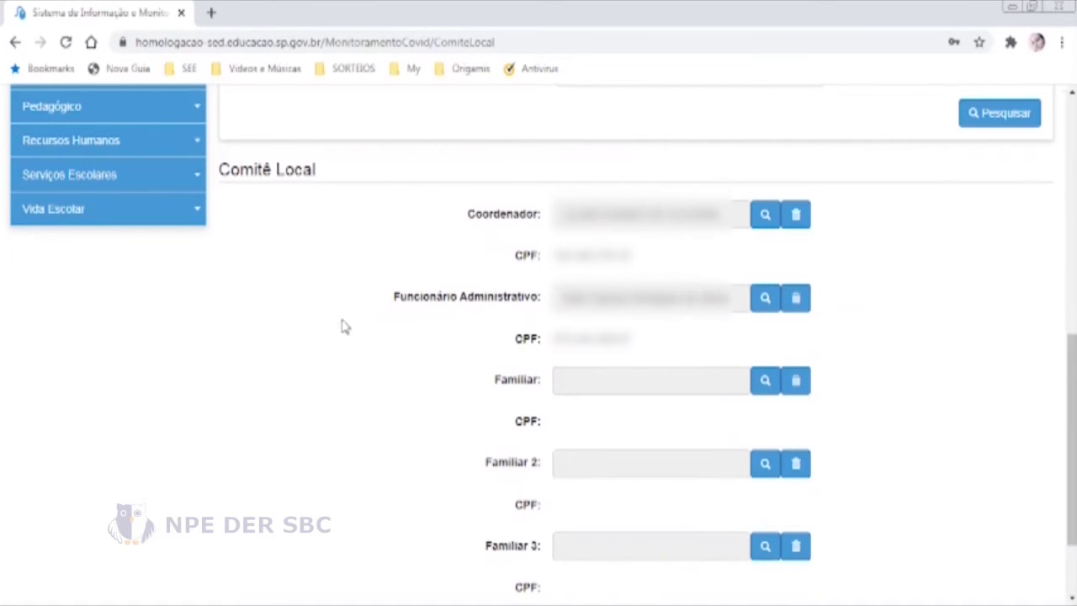
Open the Monitoramento Covid-19 - Escola page under Gestão Escolar, Ações de Monitoramento - COVID-19
scroll(1034, 246, "up", 5)
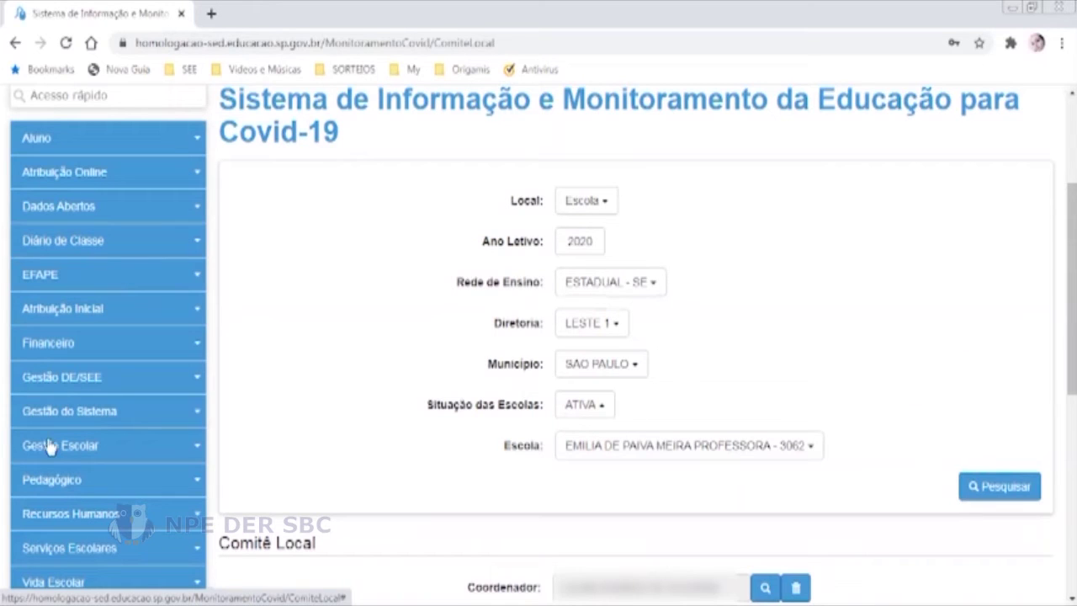
left_click(116, 454)
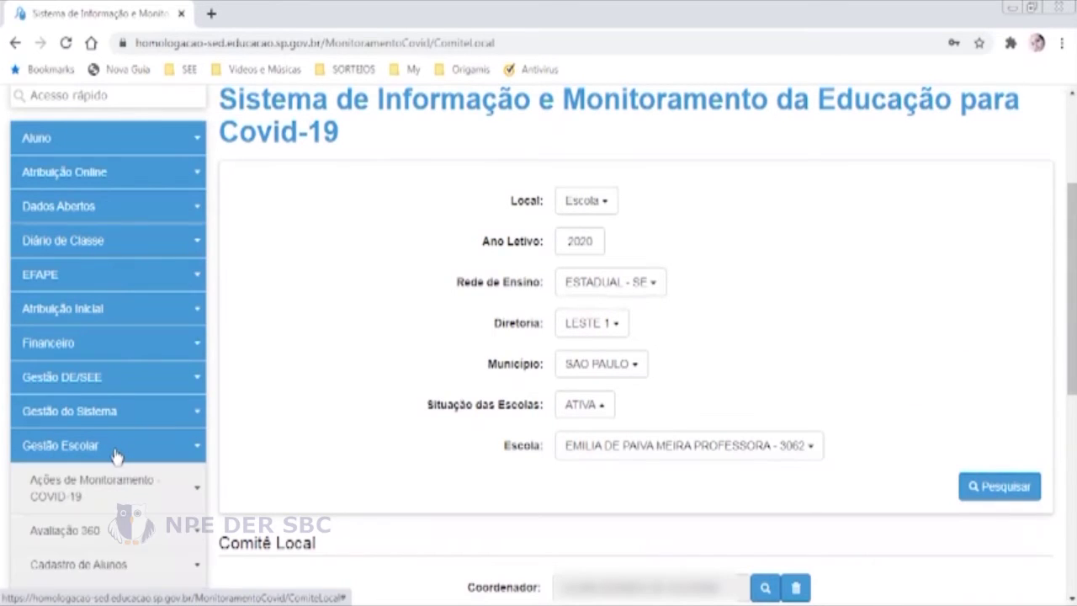
left_click(161, 499)
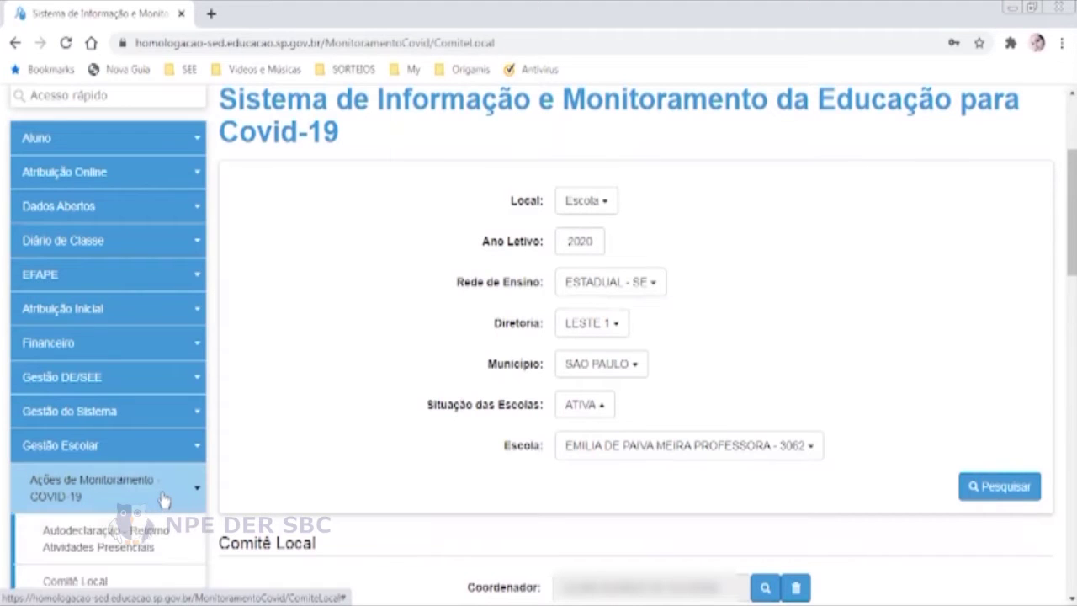
scroll(618, 467, "down", 3)
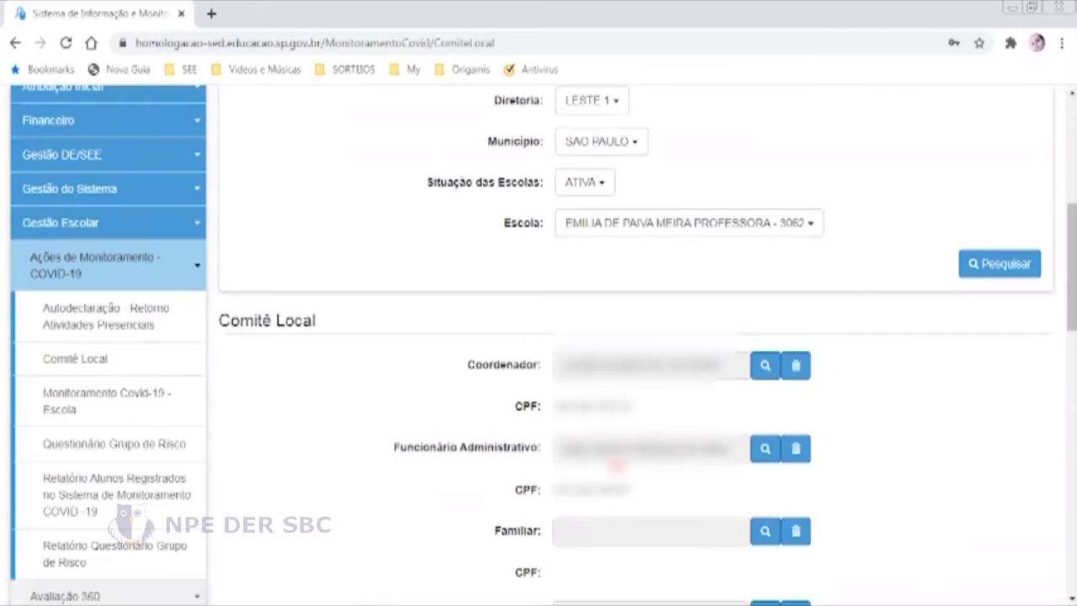
left_click(135, 404)
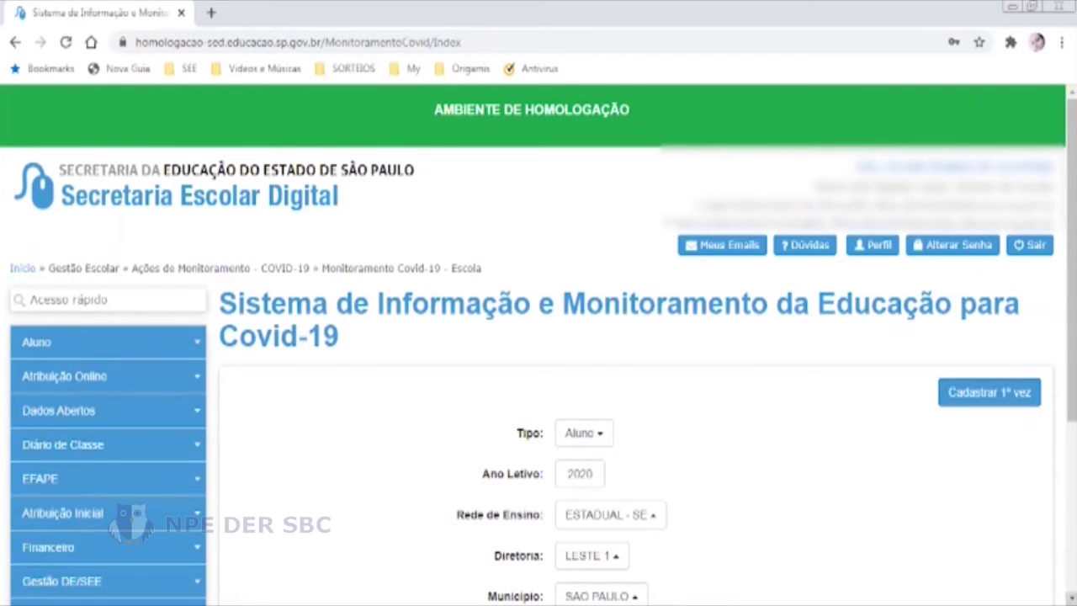
Start a first-time COVID19 registration, enter the student's RA number with state SP, and load the student's data
scroll(889, 350, "down", 2)
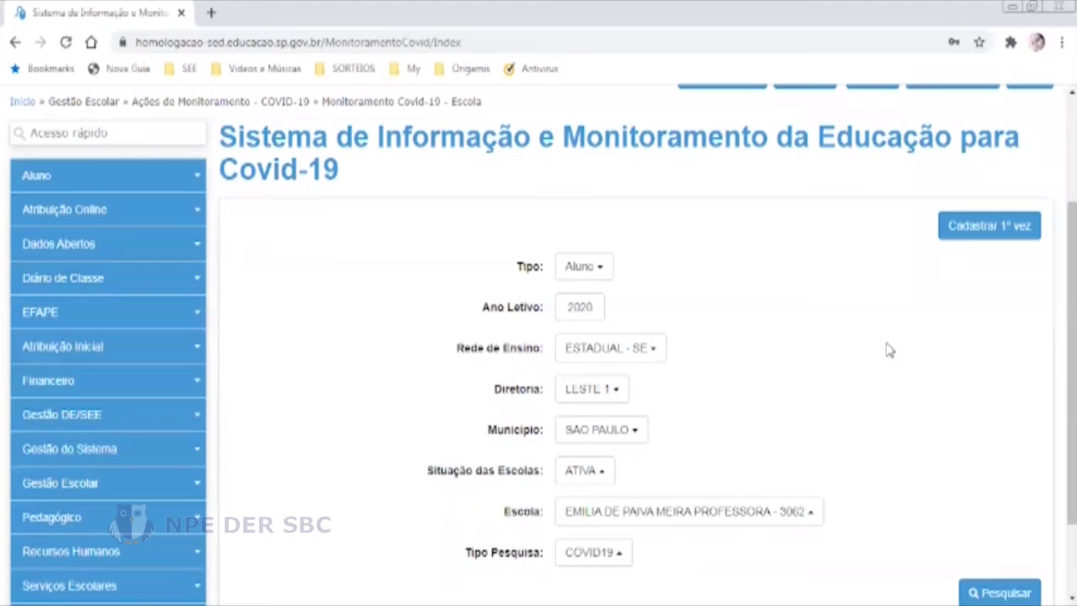
left_click(951, 235)
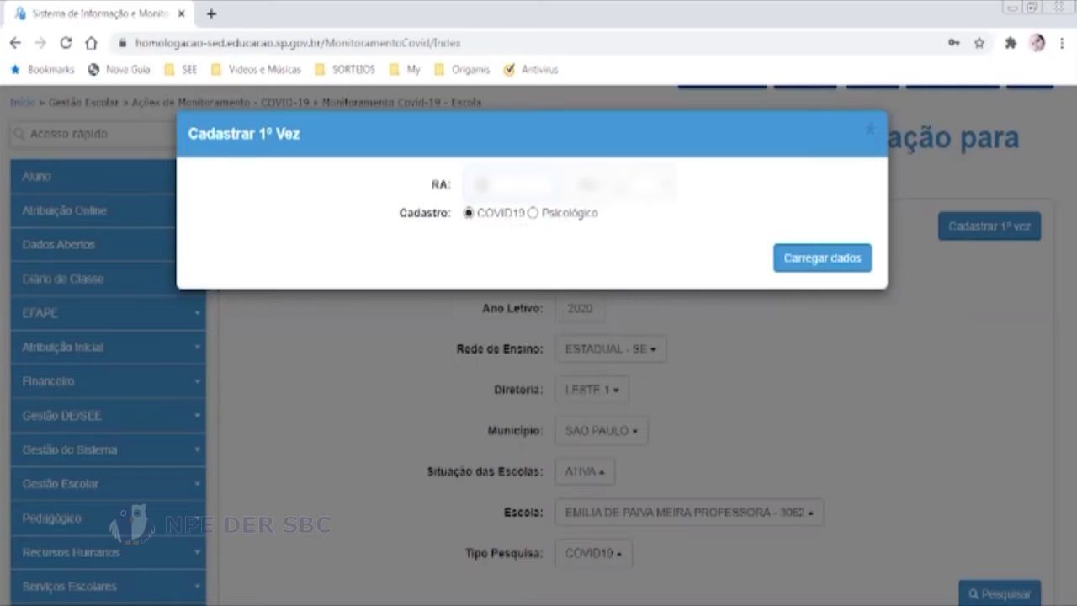
type("0000000")
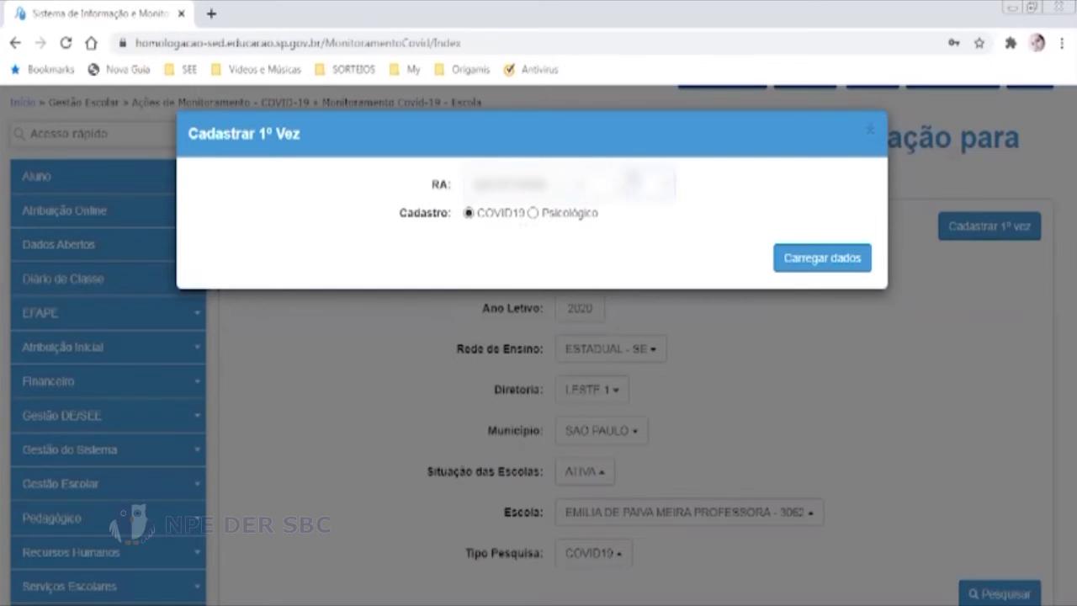
left_click(646, 190)
type("sp")
key("Return")
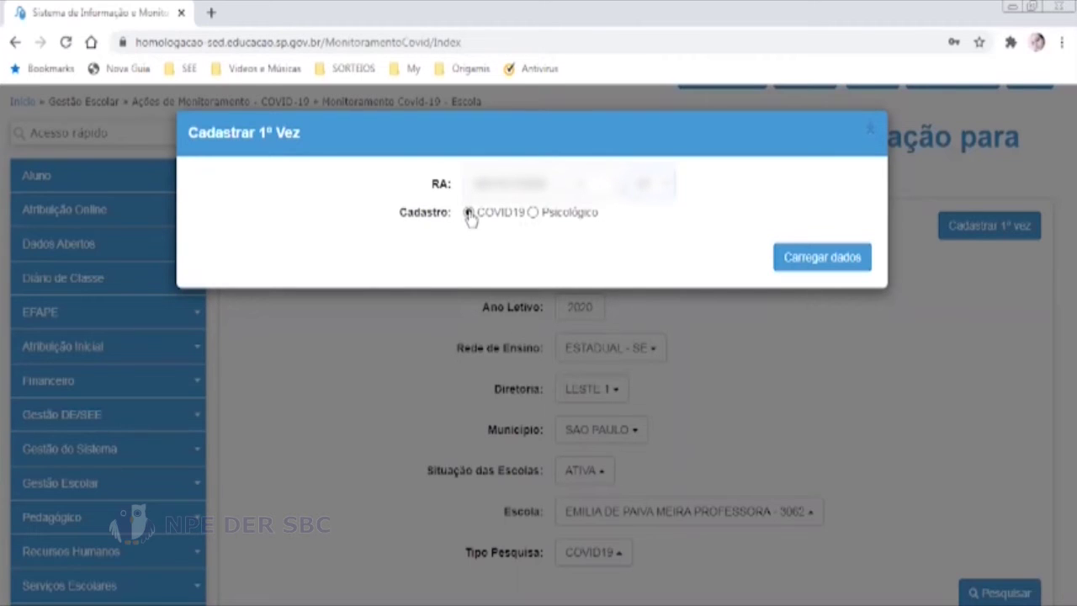
left_click(823, 258)
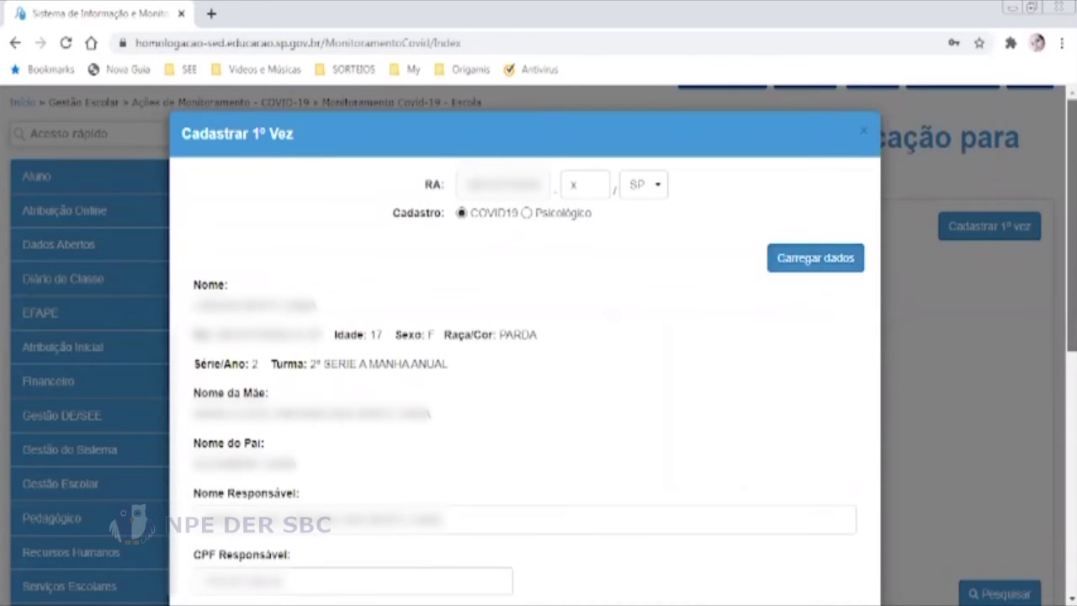
Review the loaded student and guardian contact details, leave Outro Responsável blank, and save them
scroll(385, 486, "down", 6)
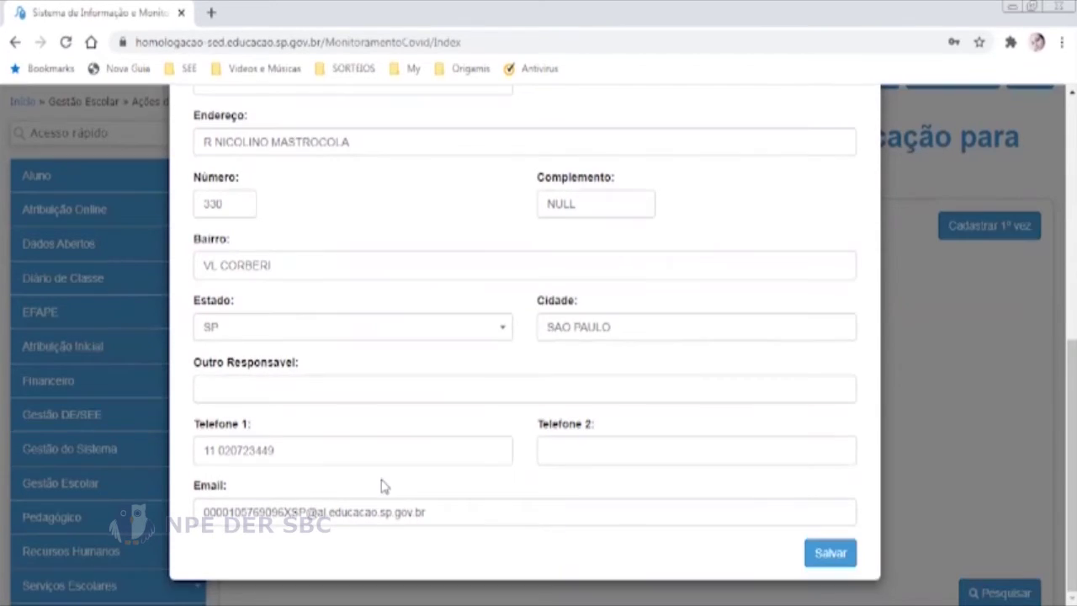
left_click(237, 386)
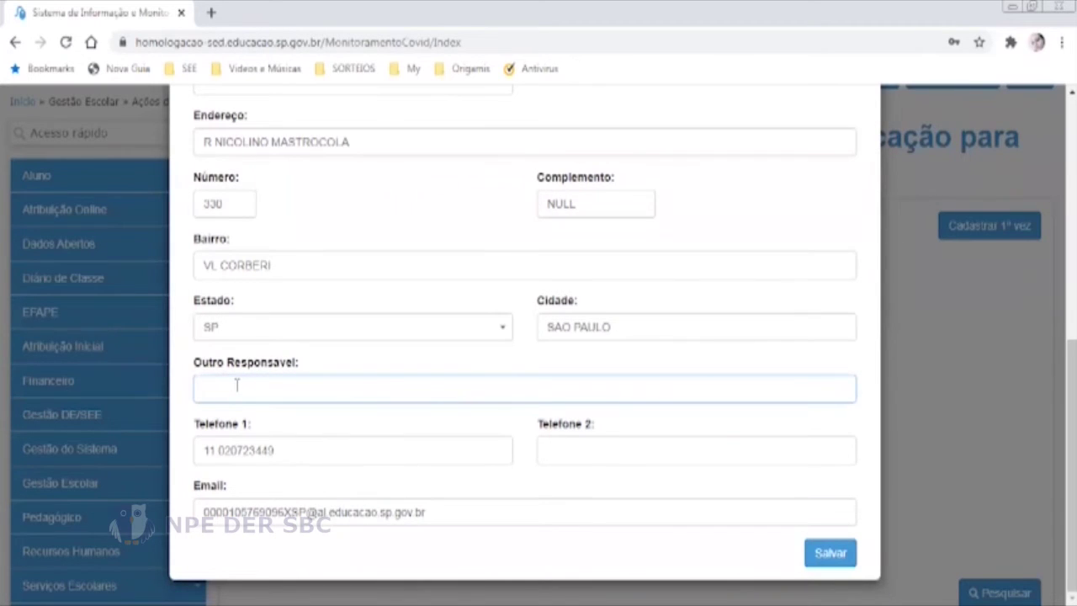
left_click(822, 557)
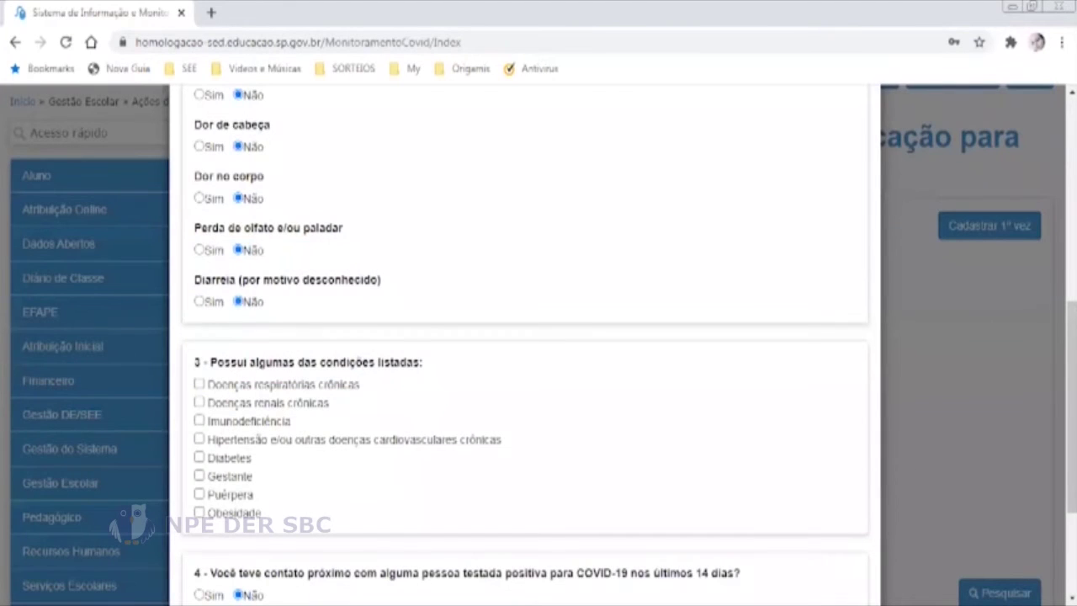
Keep Teve sintomas as Sim, set the first symptom date to 18/12/2020, and mark Falta de ar and Tosse as Sim
scroll(525, 337, "up", 4)
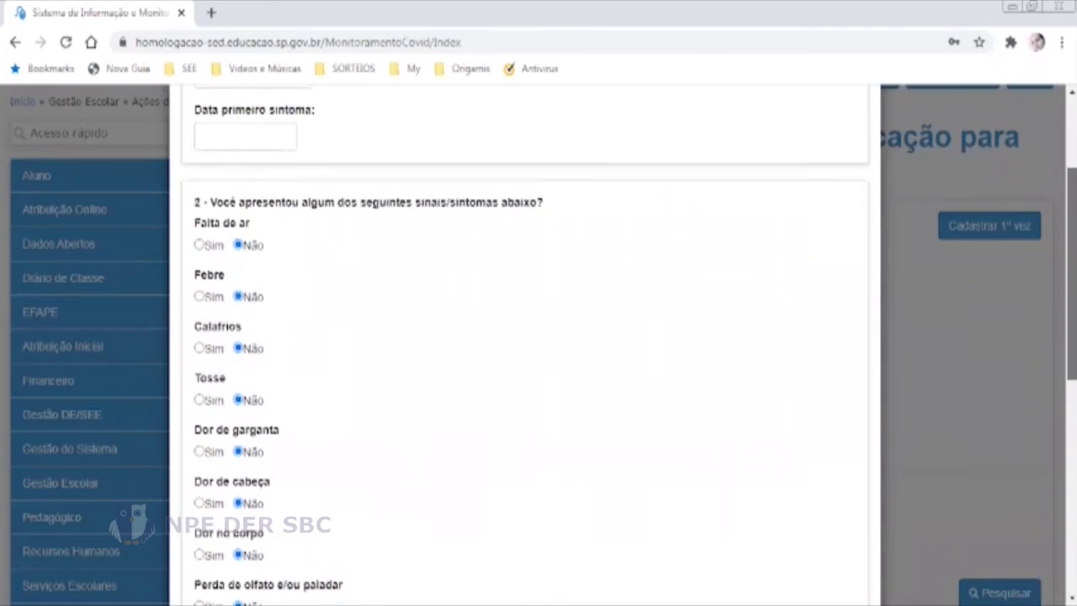
scroll(525, 337, "up", 2)
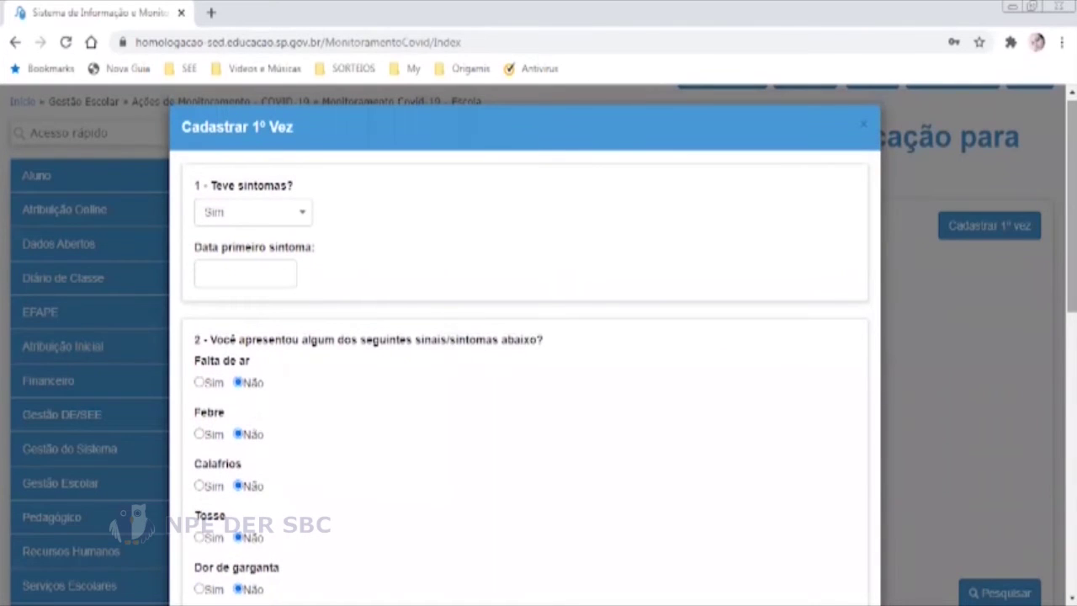
left_click(271, 221)
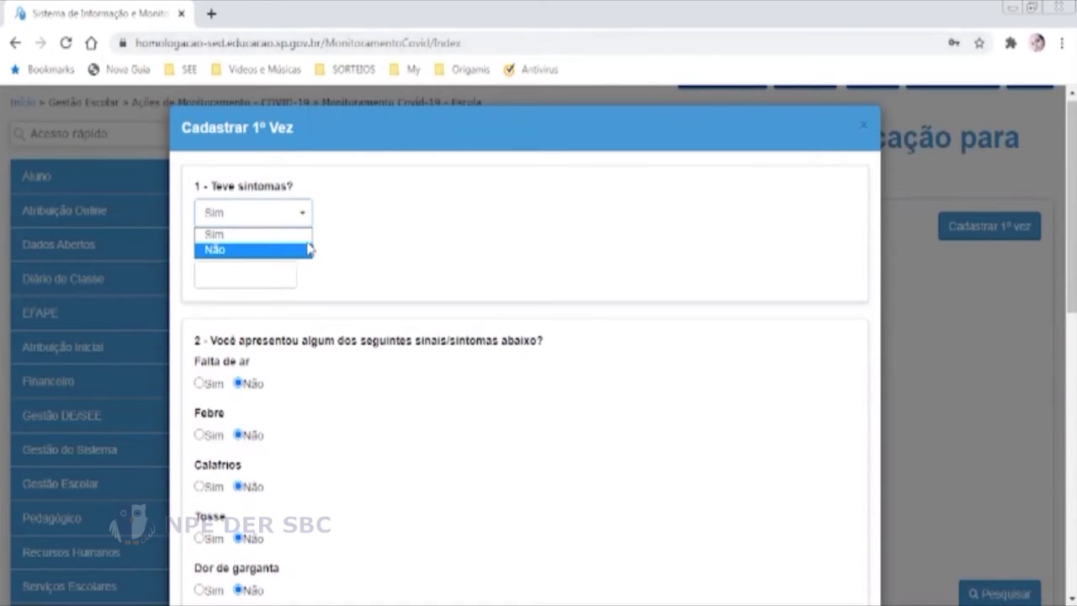
left_click(384, 221)
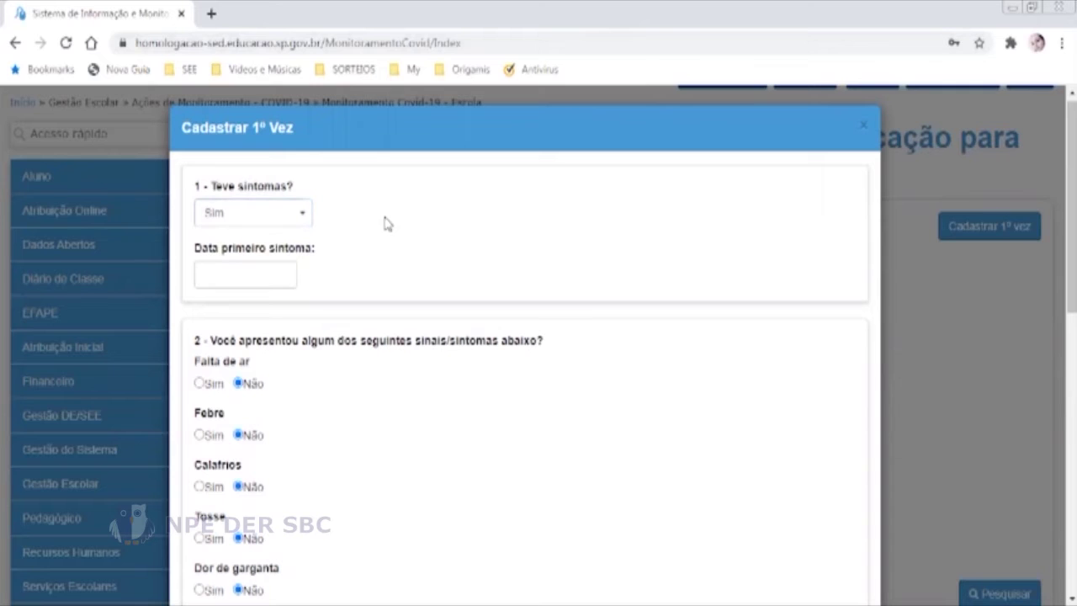
left_click(241, 282)
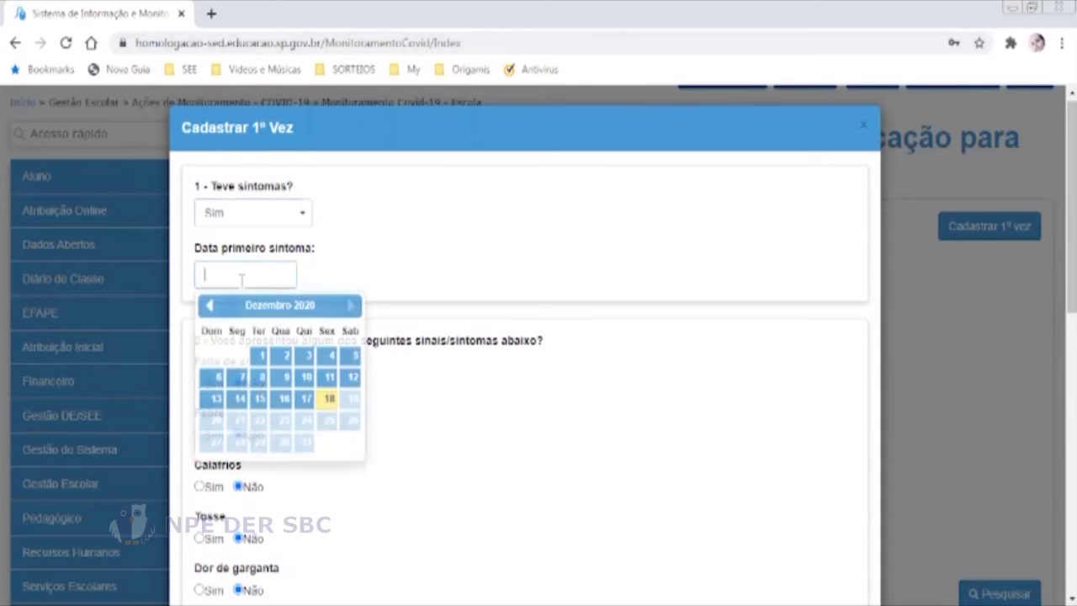
left_click(326, 410)
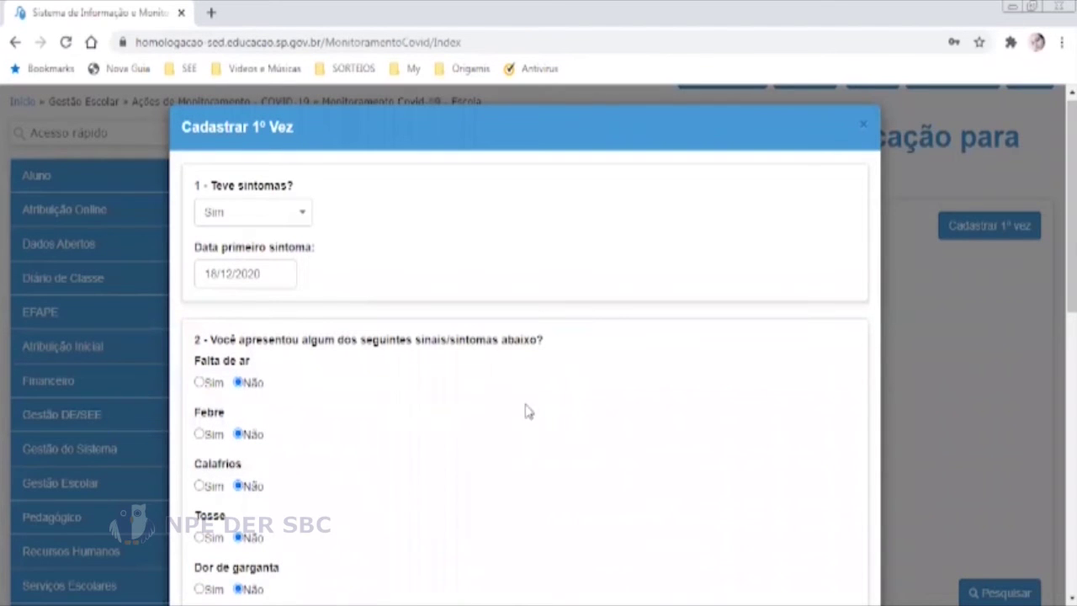
left_click(199, 382)
left_click(201, 539)
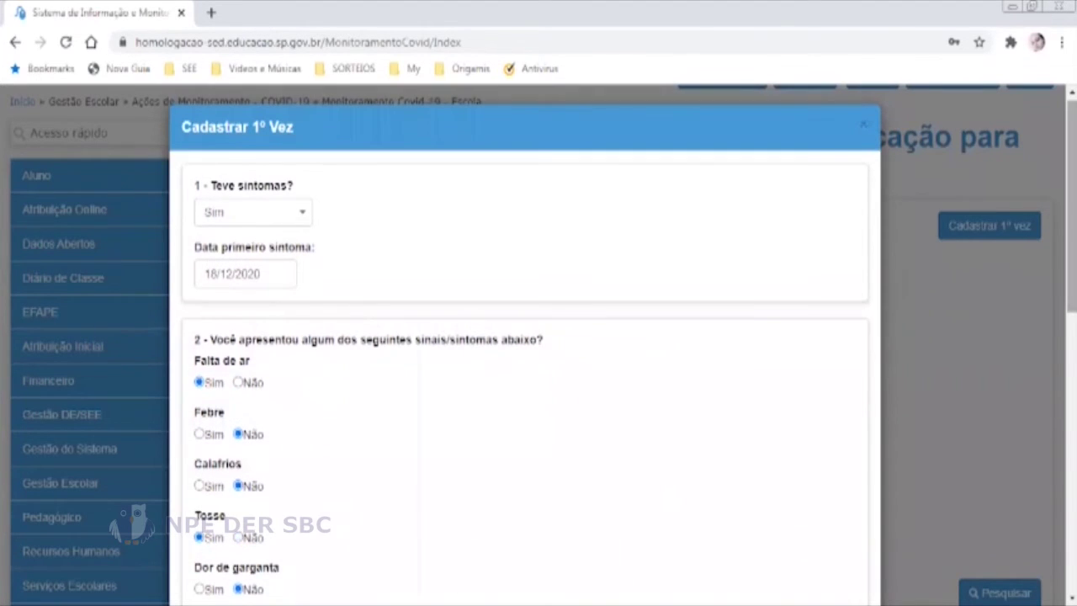
Mark Dor no corpo as Sim, leaving the listed health conditions unchecked and both contact questions at Não
scroll(1010, 547, "down", 3)
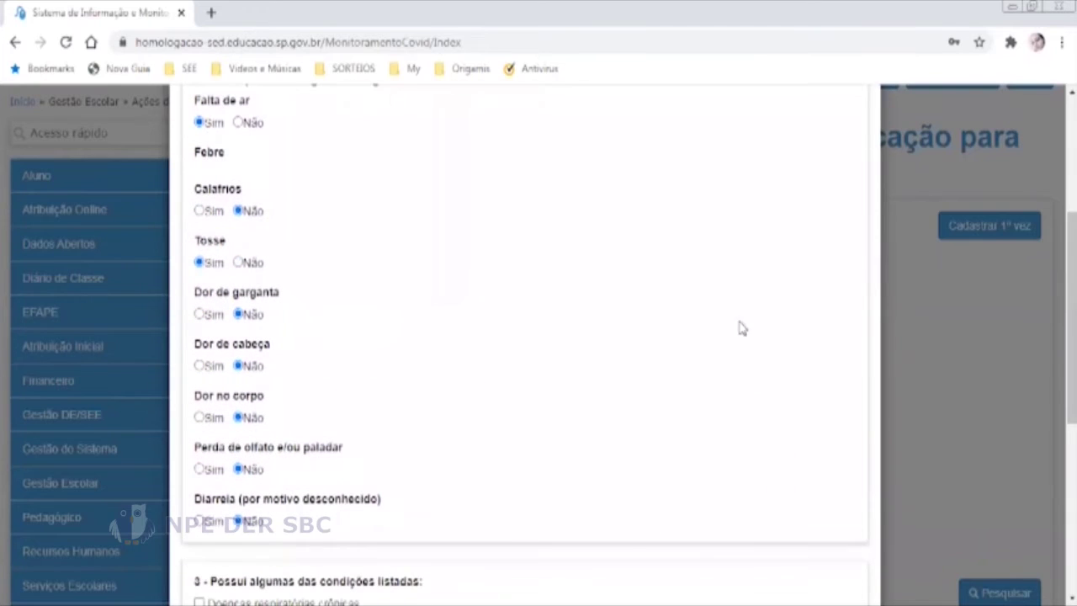
left_click(200, 420)
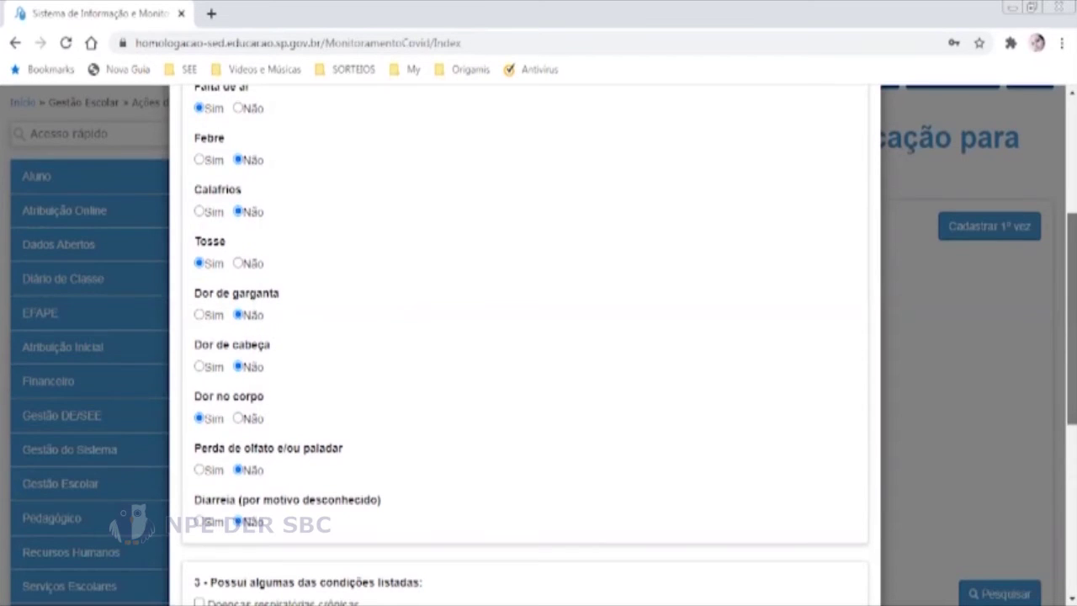
scroll(525, 344, "down", 2)
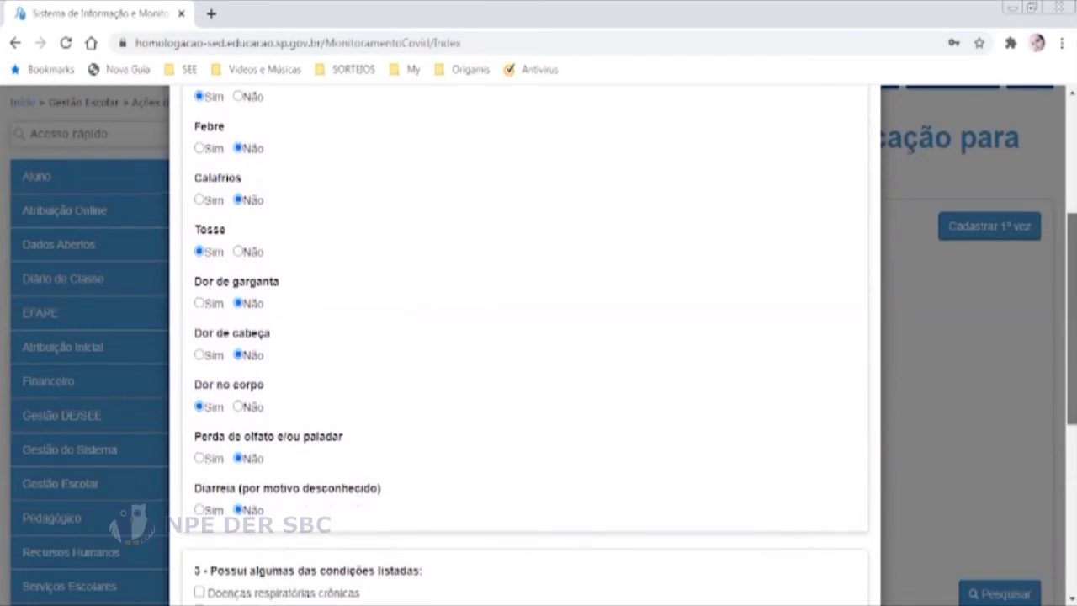
scroll(409, 368, "down", 2)
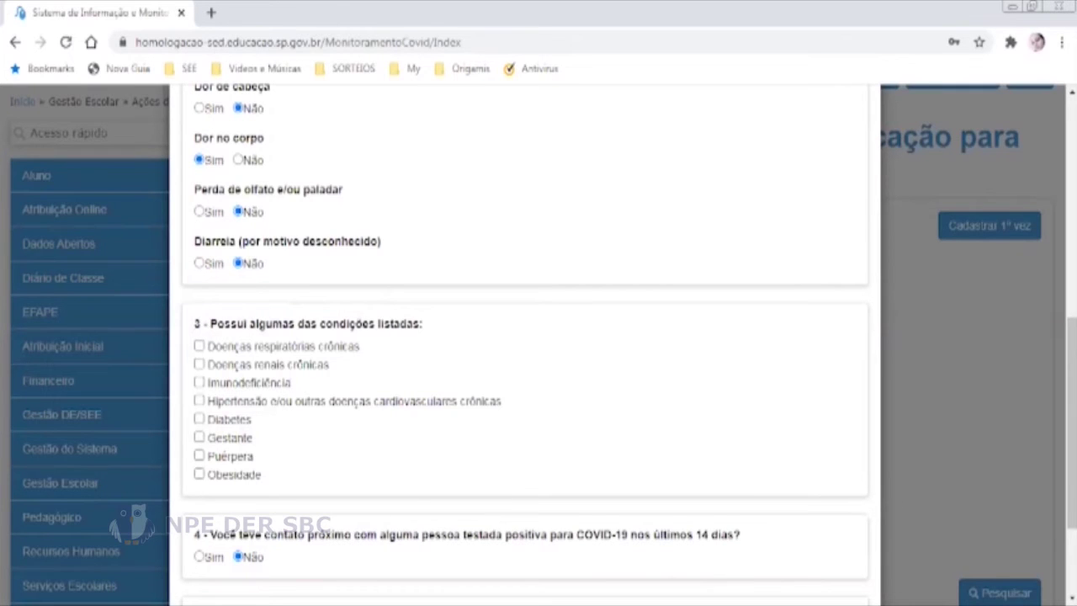
scroll(536, 468, "down", 3)
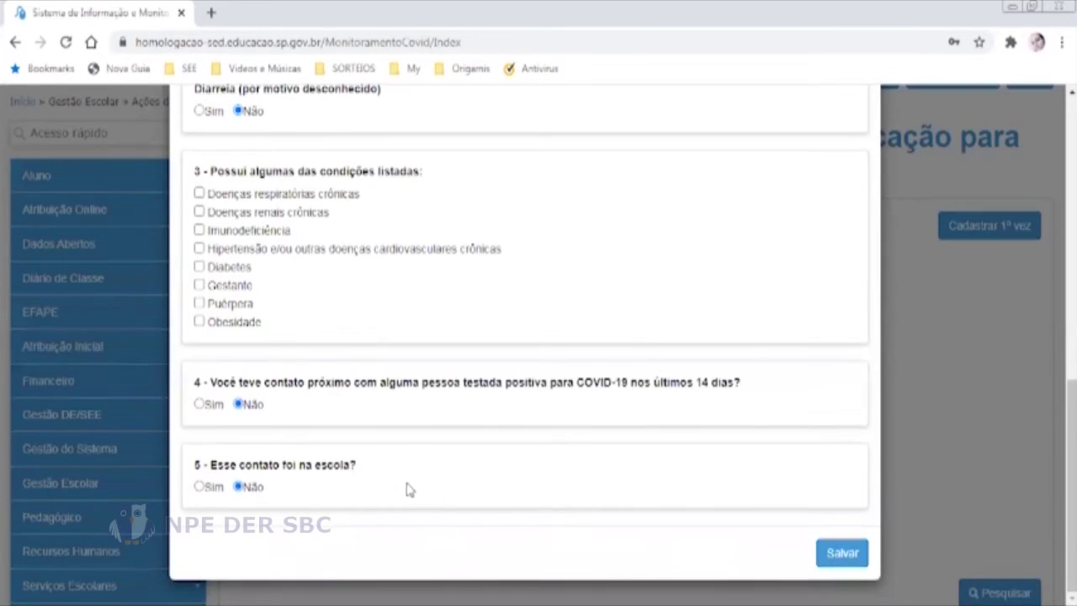
Save the symptom questionnaire and the Unidade Básica de Saúde data, leaving the contact name blank
left_click(833, 564)
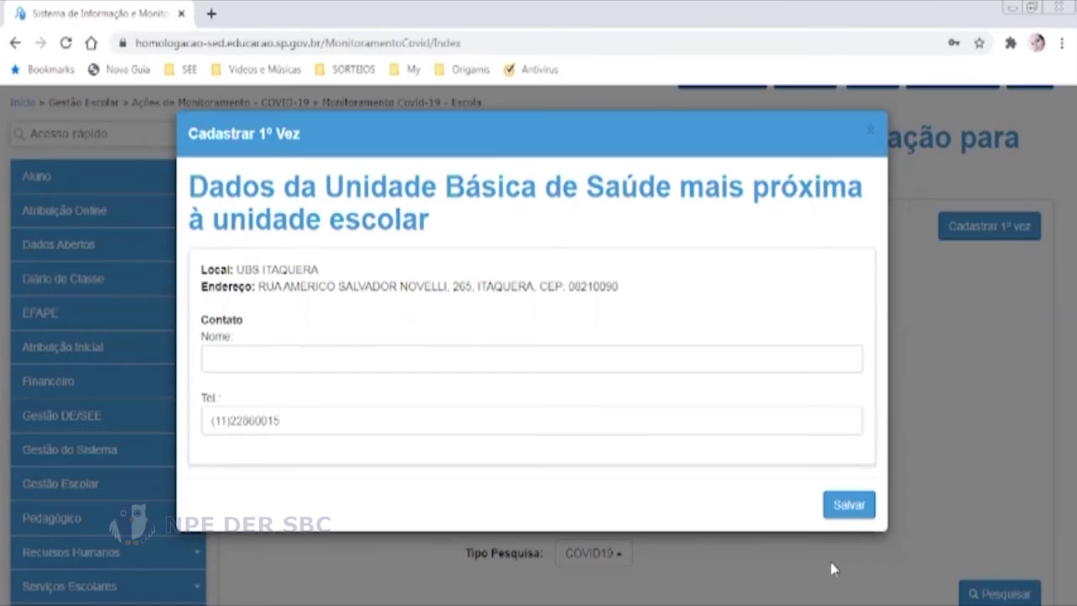
left_click(845, 506)
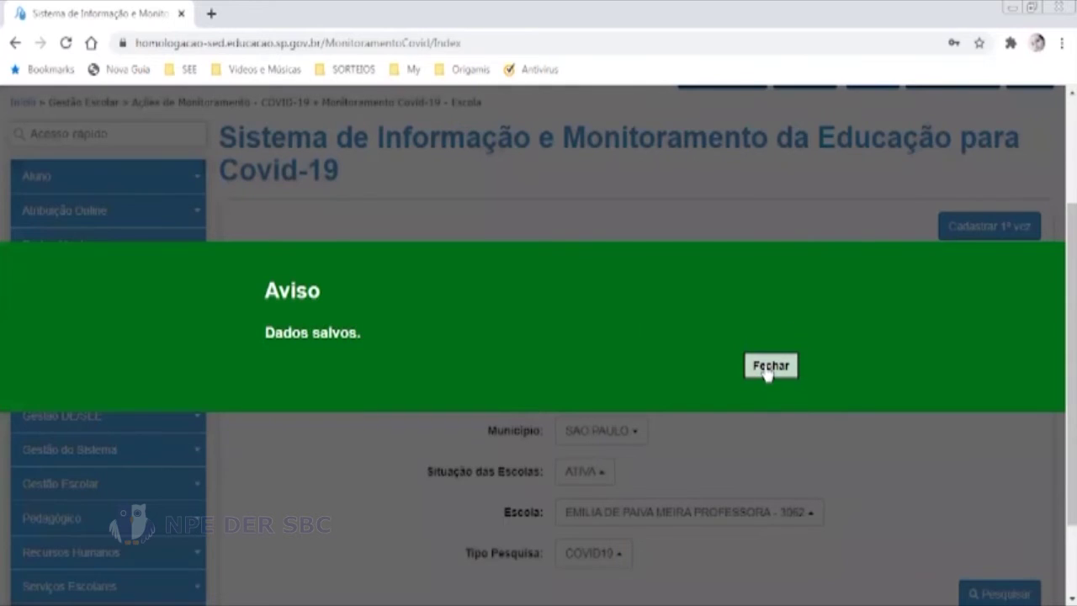
left_click(779, 365)
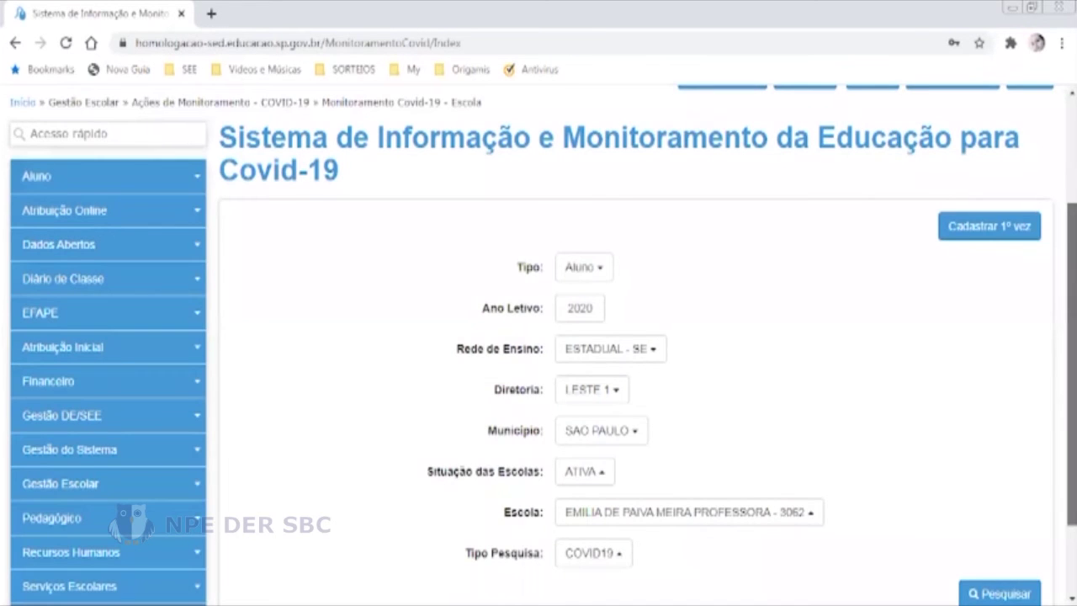
Search the school's COVID19 student records and start a monitoring entry for the registered student
scroll(1004, 474, "down", 1)
scroll(1043, 532, "down", 1)
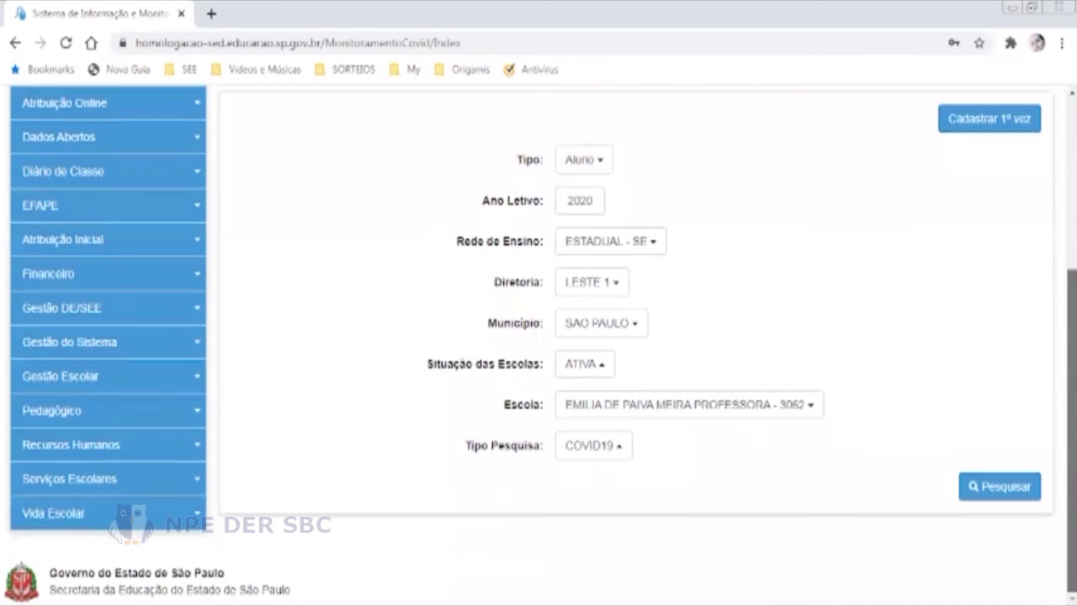
left_click(999, 487)
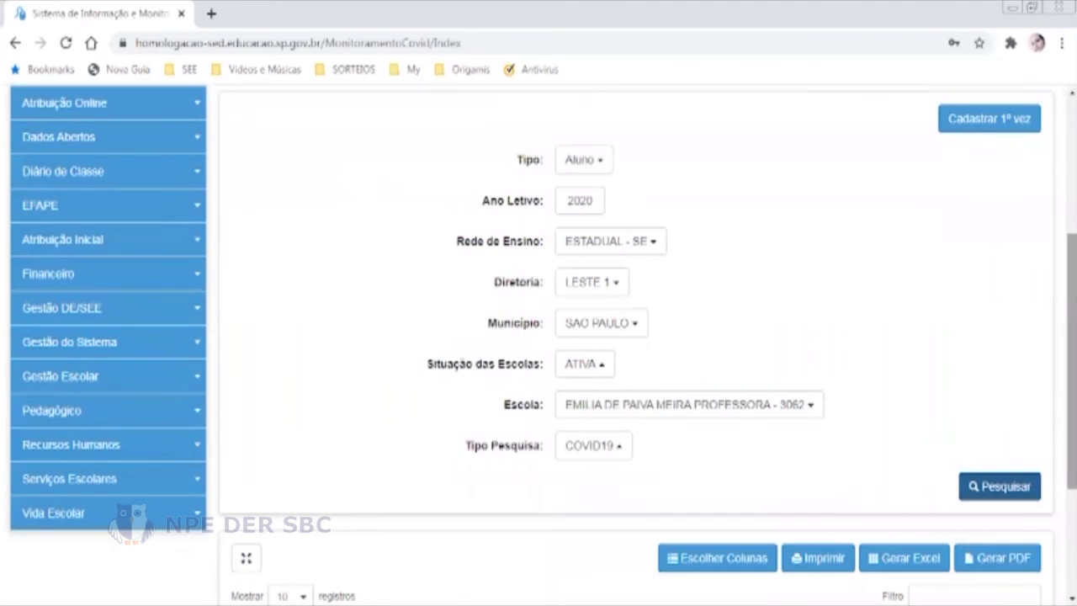
scroll(1000, 491, "down", 3)
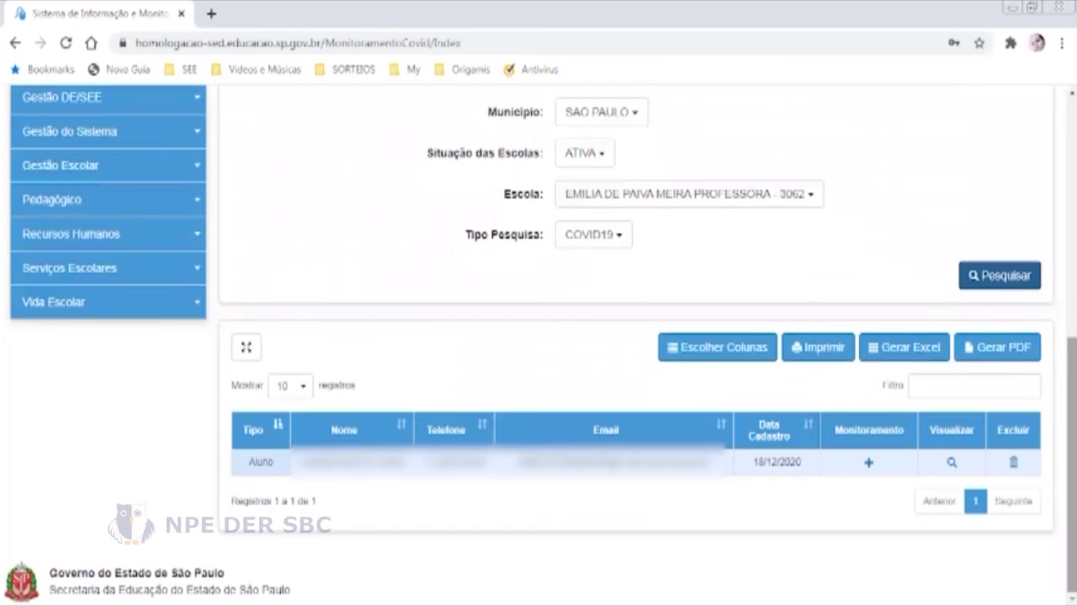
left_click(963, 466)
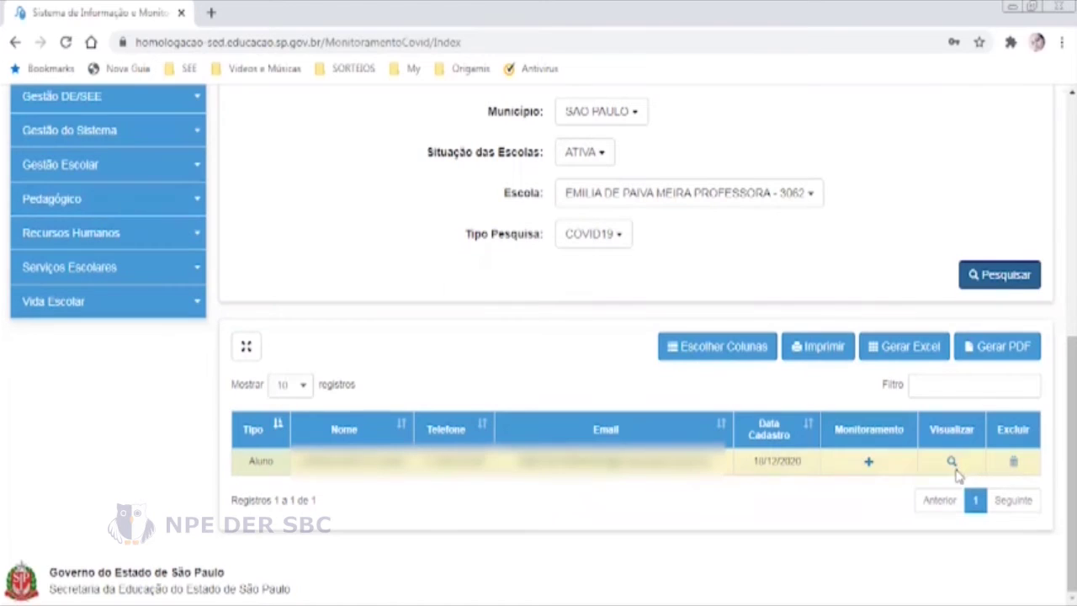
left_click(870, 465)
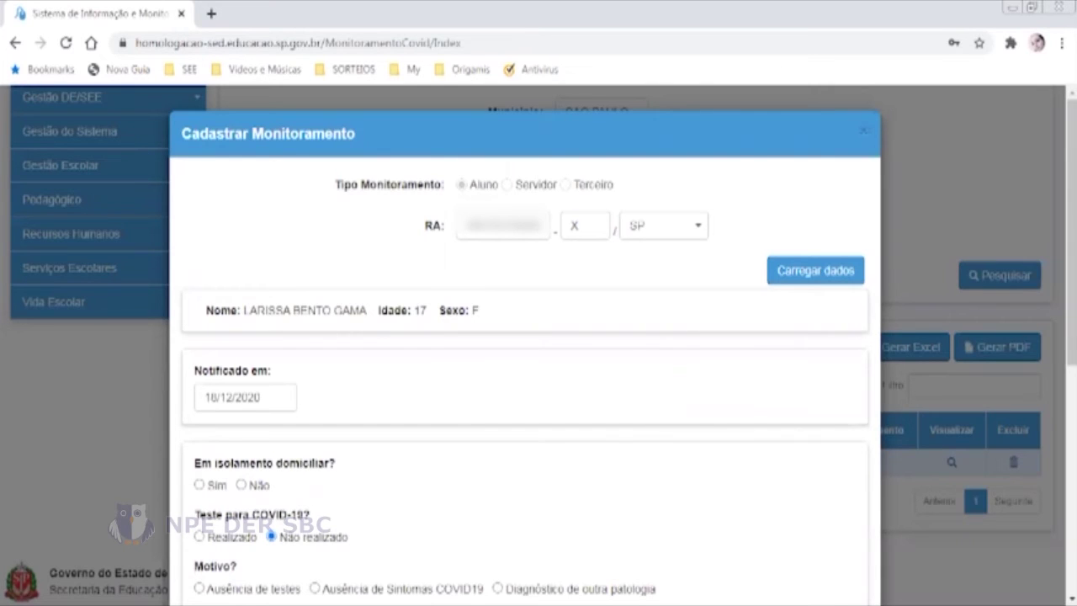
Set Em isolamento domiciliar to Sim with 18/12/2020 as the Data isolamento social
scroll(525, 353, "down", 2)
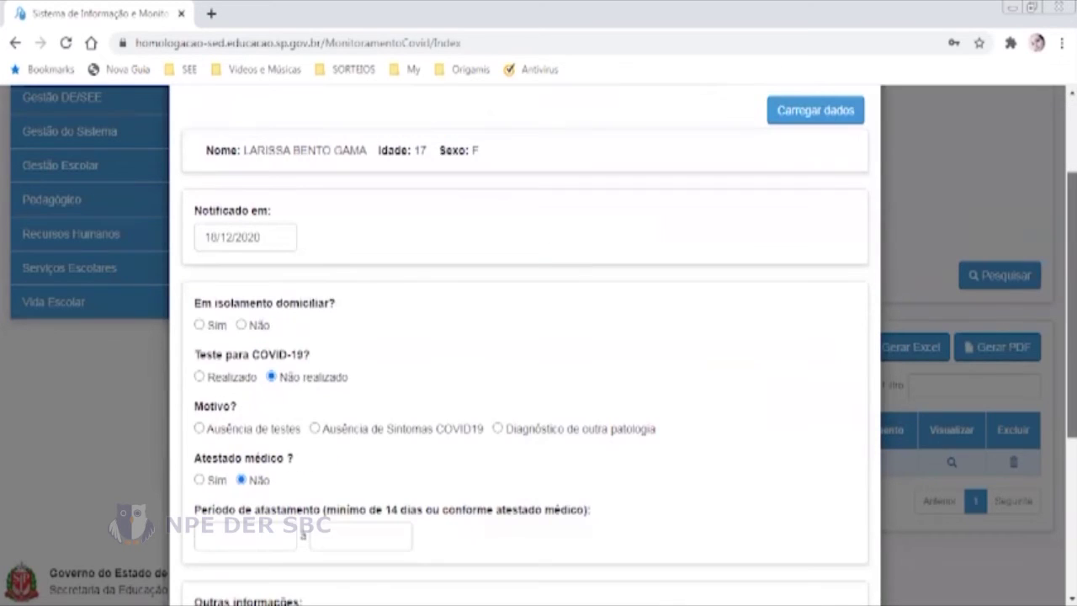
scroll(525, 345, "down", 2)
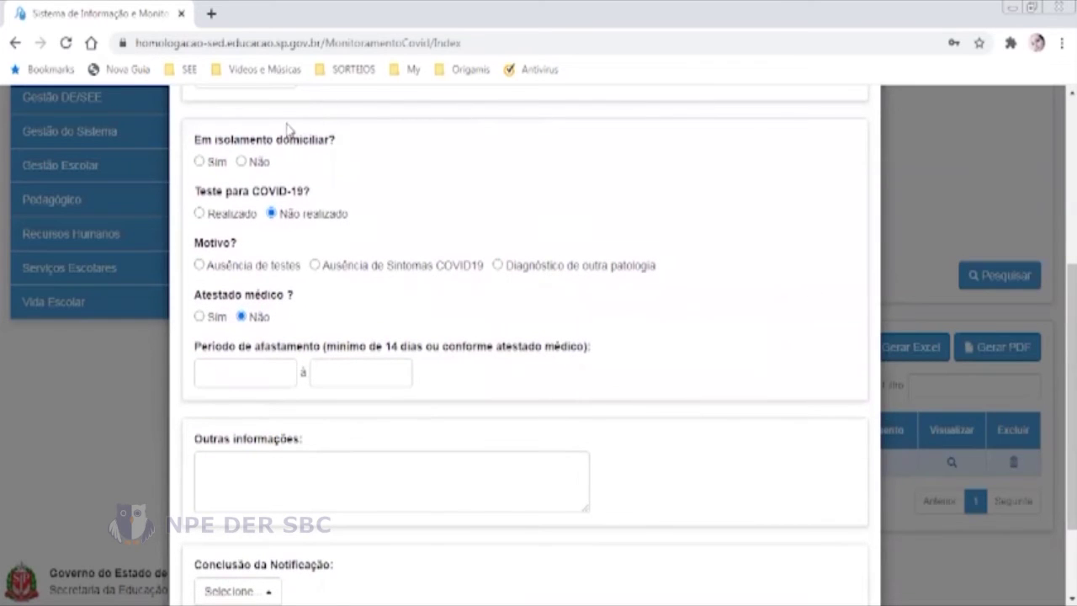
left_click(200, 162)
left_click(219, 218)
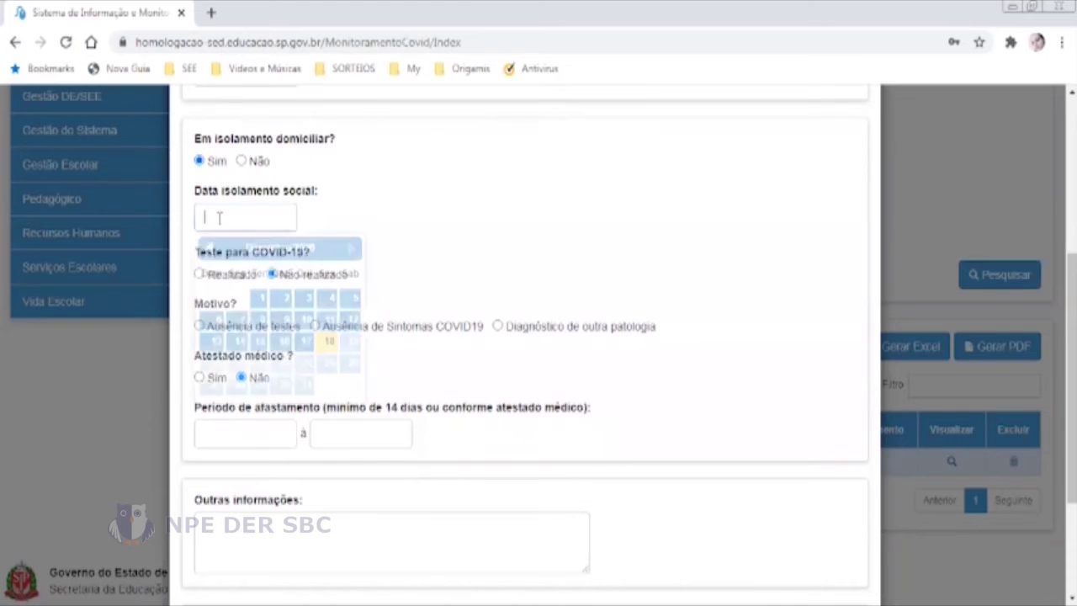
left_click(328, 341)
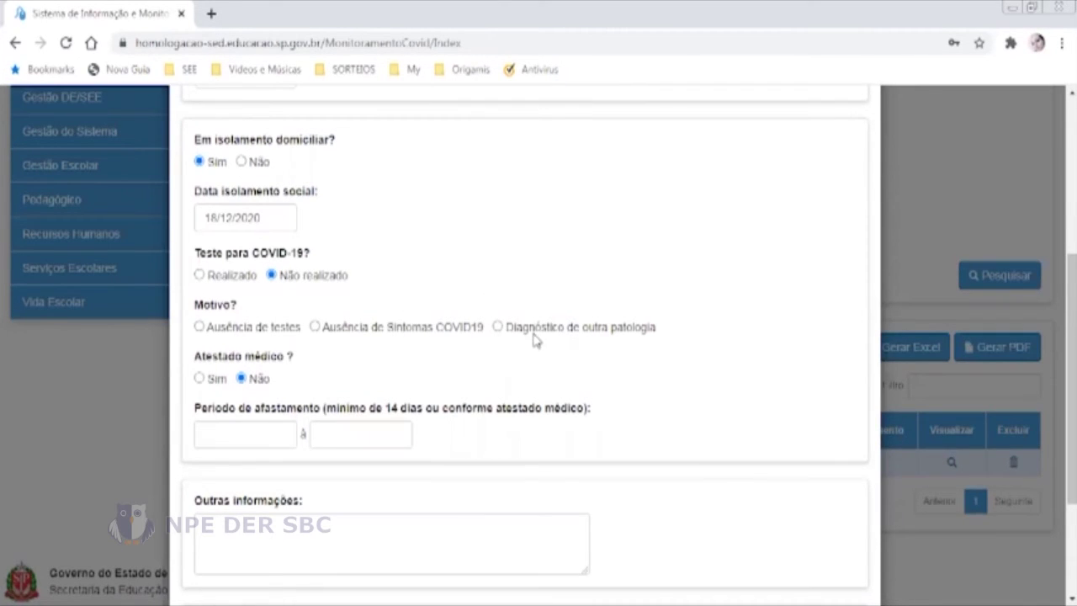
Record the COVID-19 test as Realizado, type RT PCR, collected on 18/12/2020, with the result Positivo/reagente
left_click(200, 275)
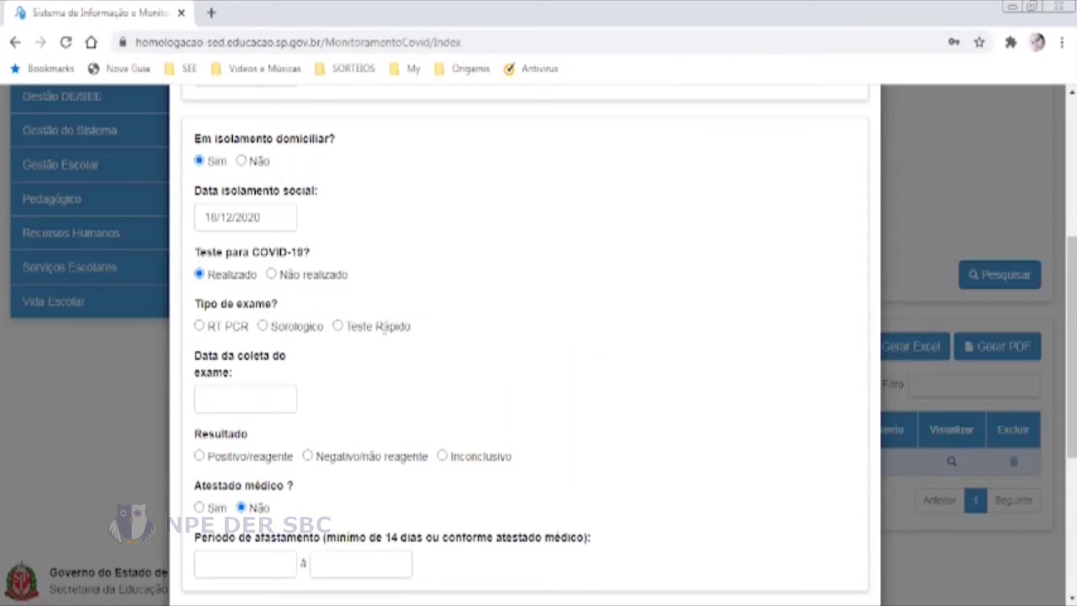
left_click(199, 327)
left_click(207, 399)
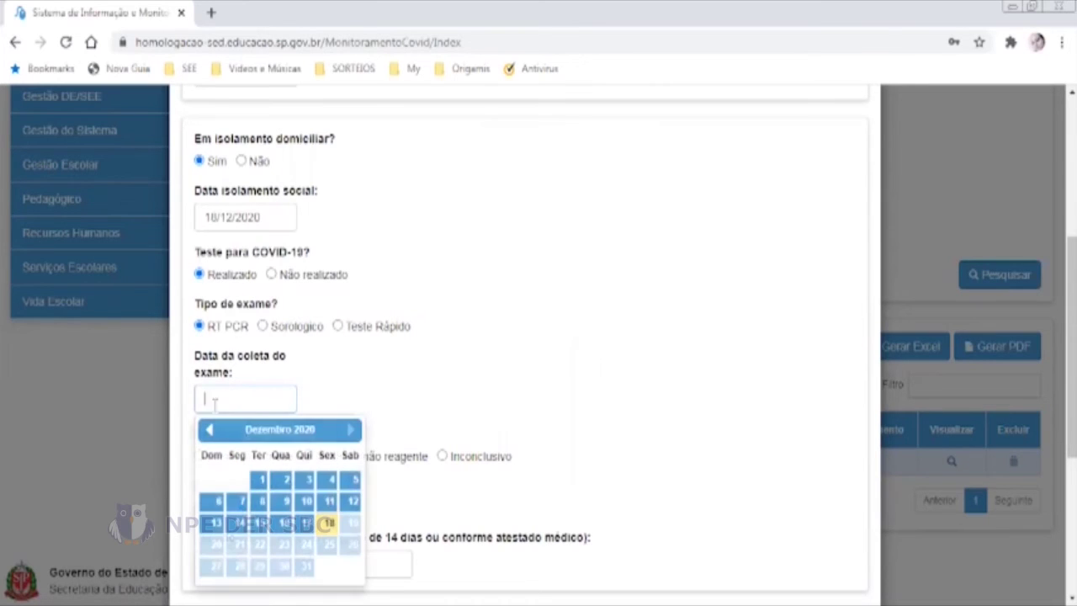
left_click(326, 520)
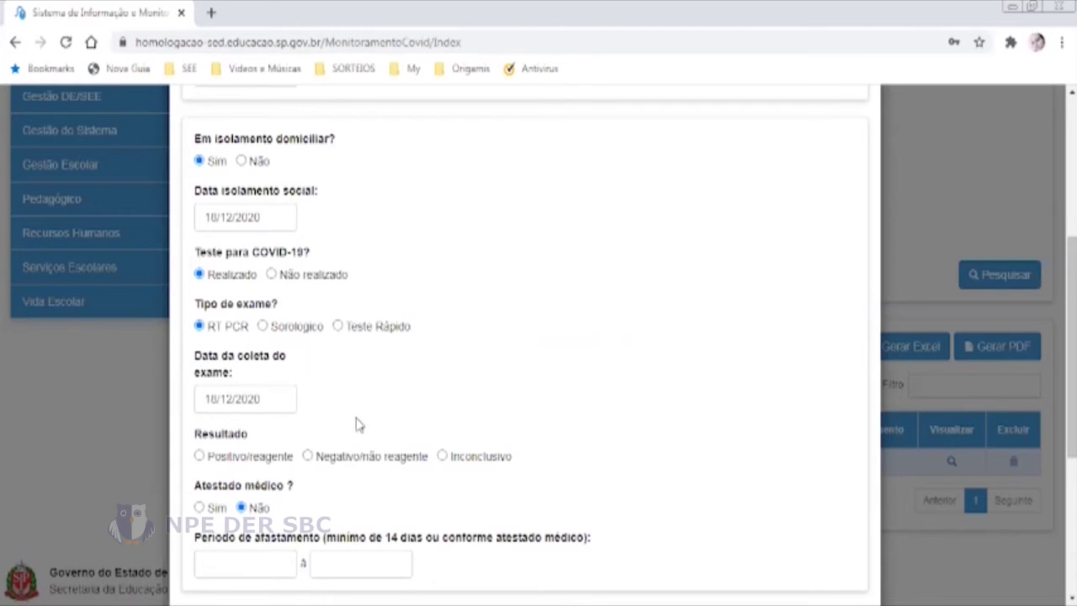
left_click(199, 456)
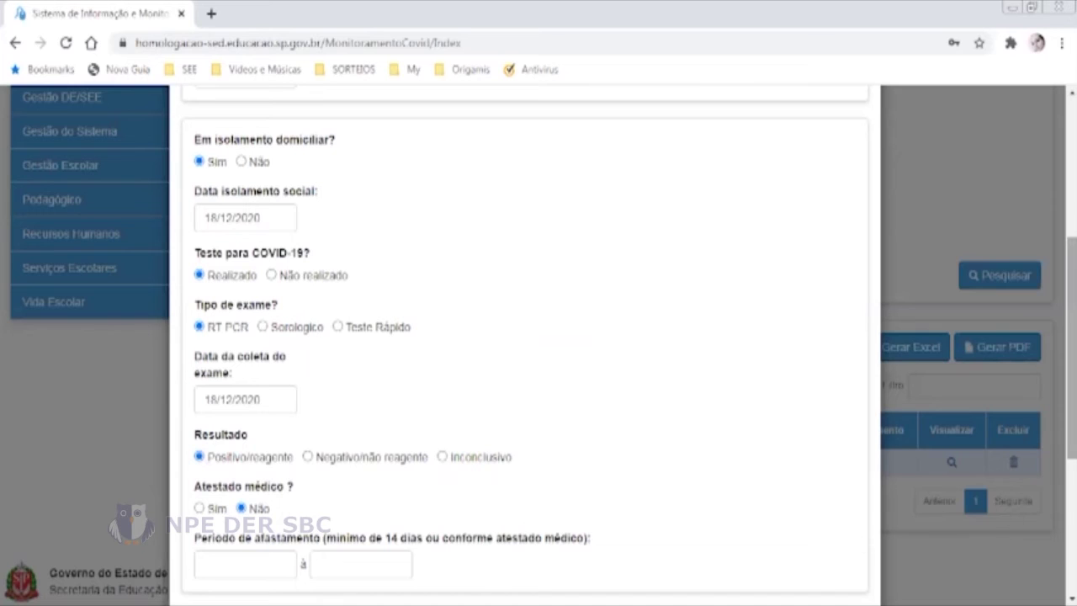
Set Atestado médico to Sim and the leave period from 18/12/2020 to 31/12/2020
scroll(337, 330, "down", 3)
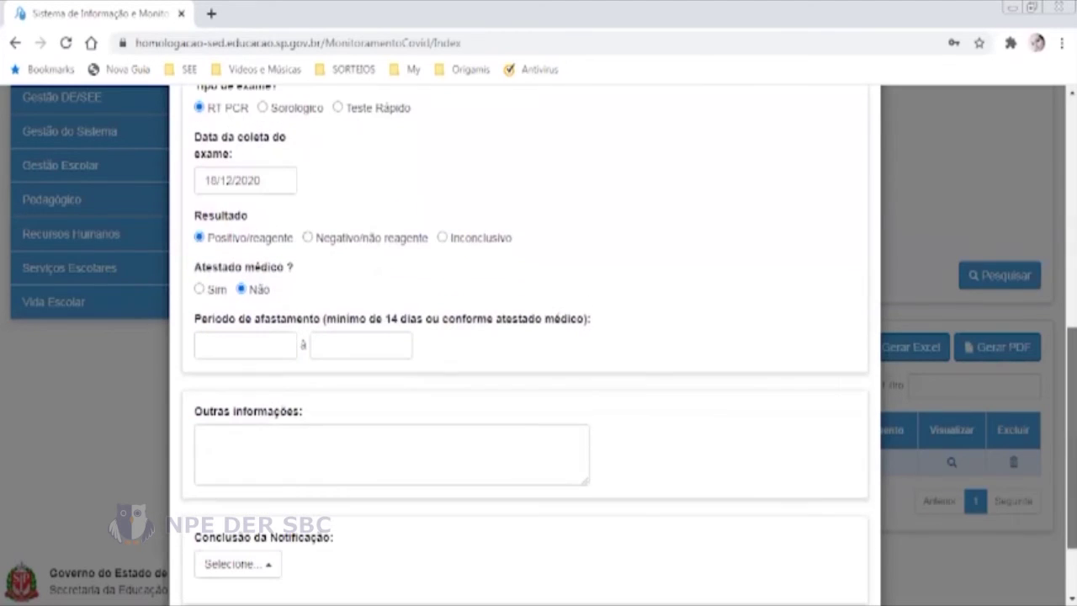
left_click(200, 291)
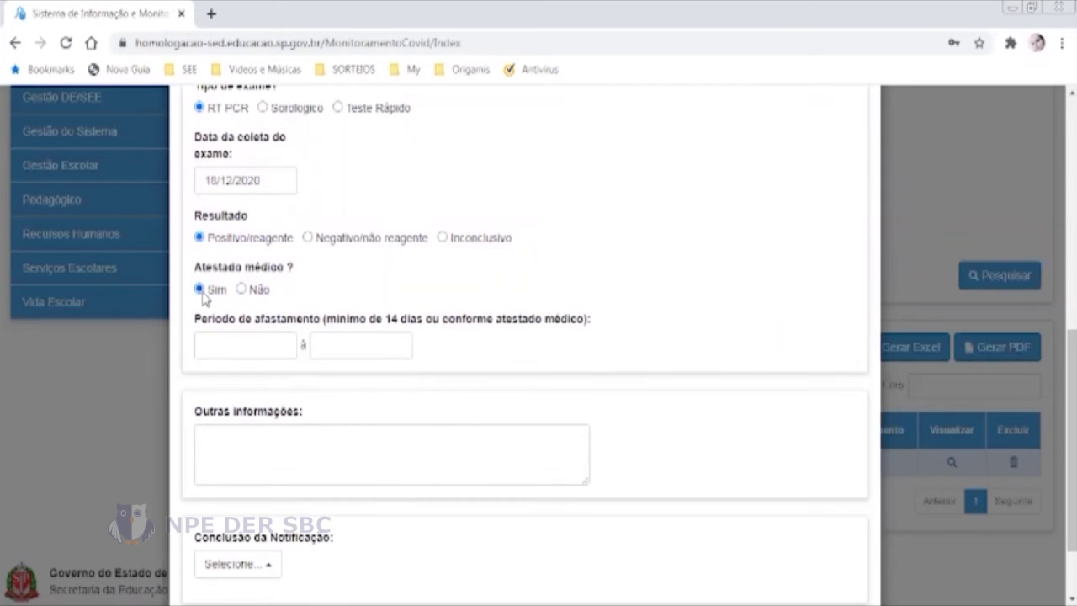
left_click(227, 345)
left_click(328, 471)
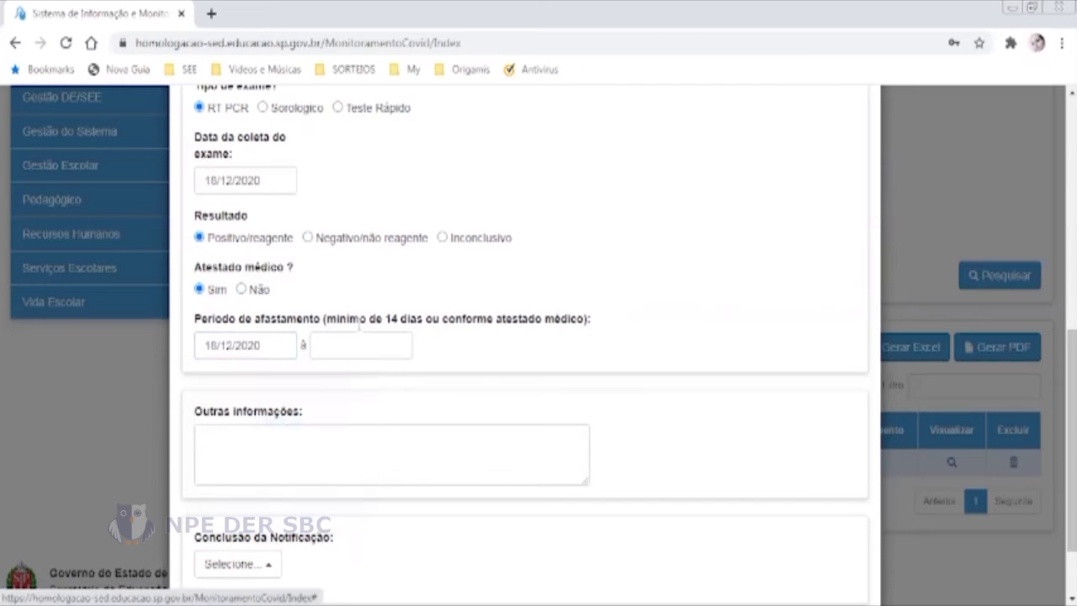
left_click(367, 343)
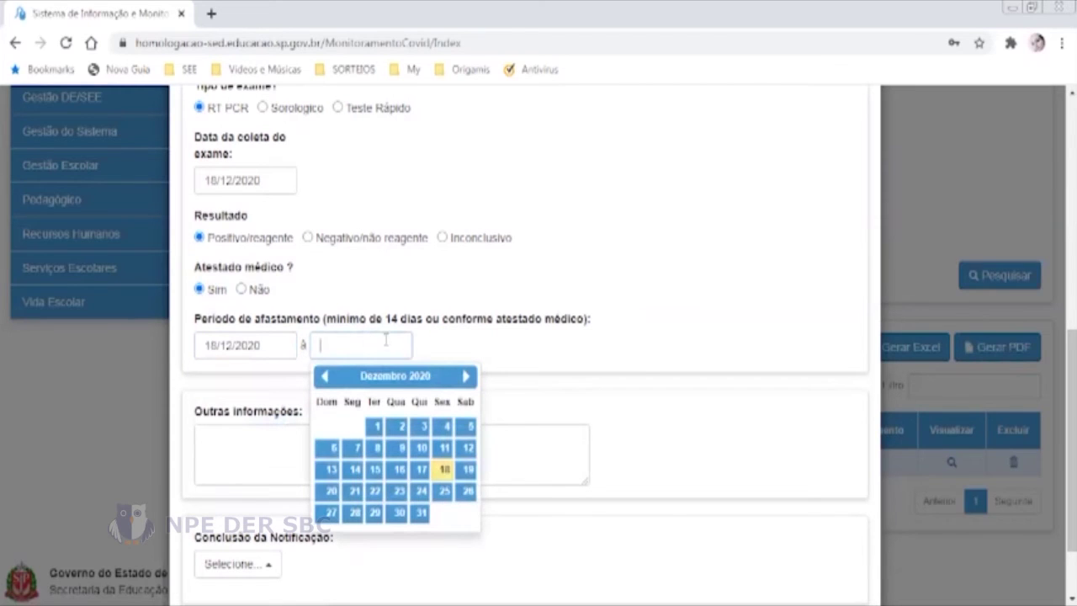
left_click(423, 513)
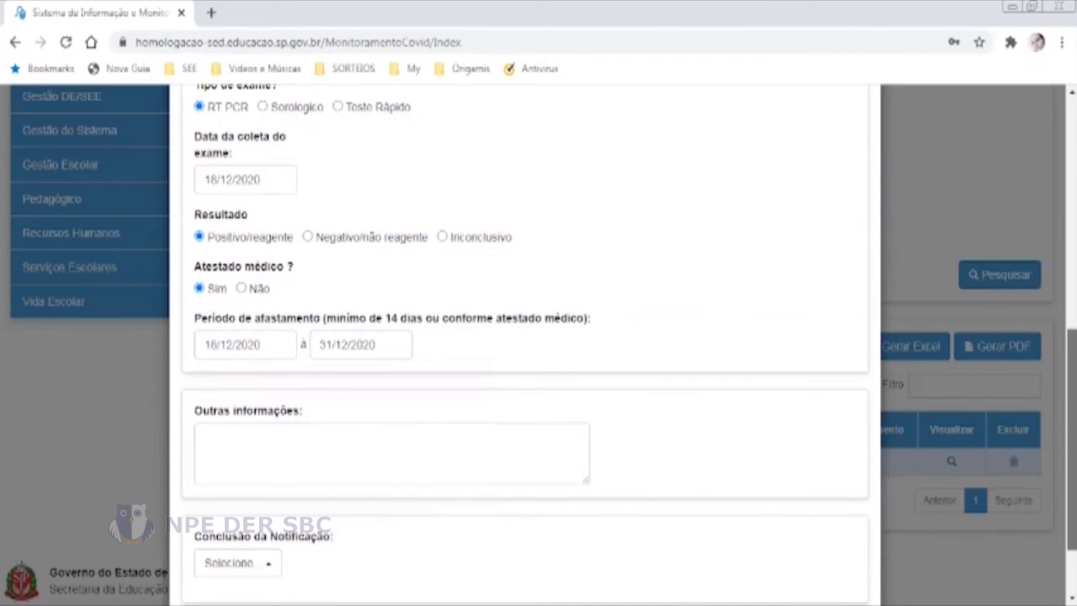
left_click_drag(1071, 440, 1070, 480)
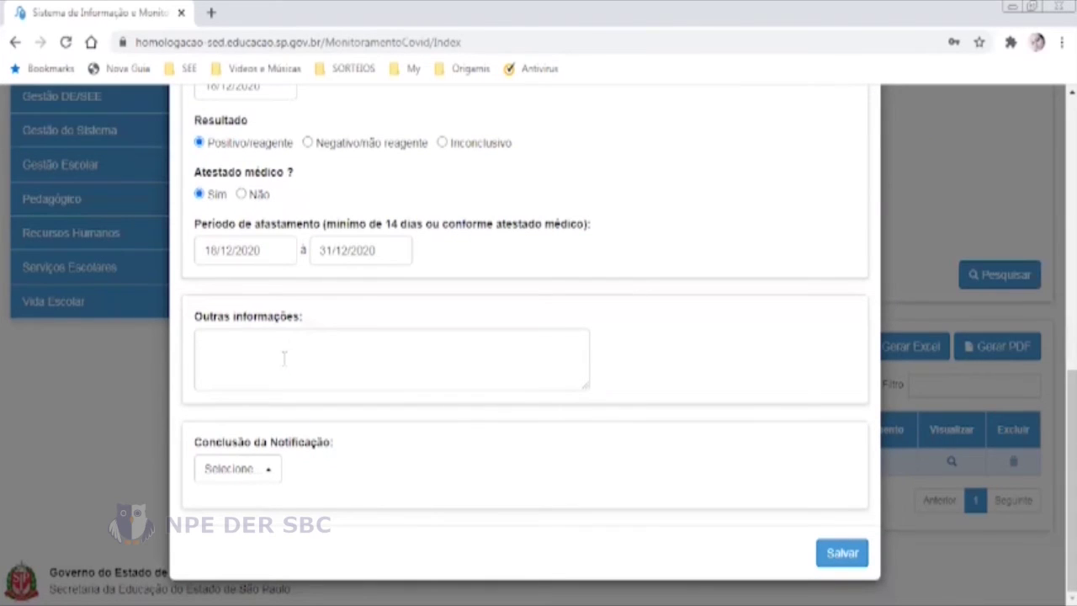
left_click(268, 478)
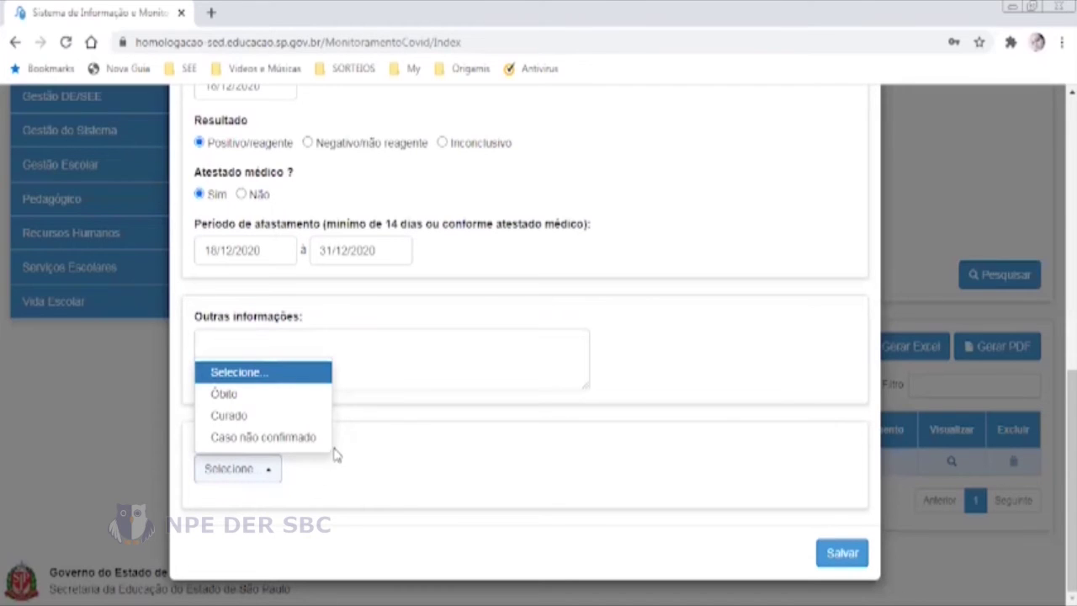
left_click(312, 398)
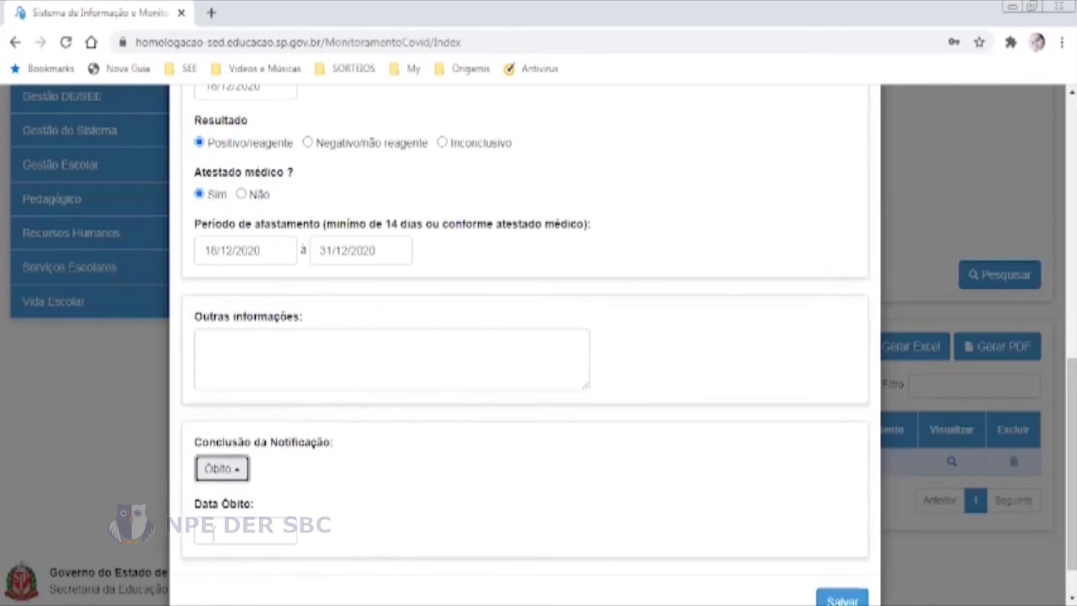
left_click(270, 532)
Set Conclusão da Notificação to Curado, save the monitoring entry, and close the notice
left_click(246, 470)
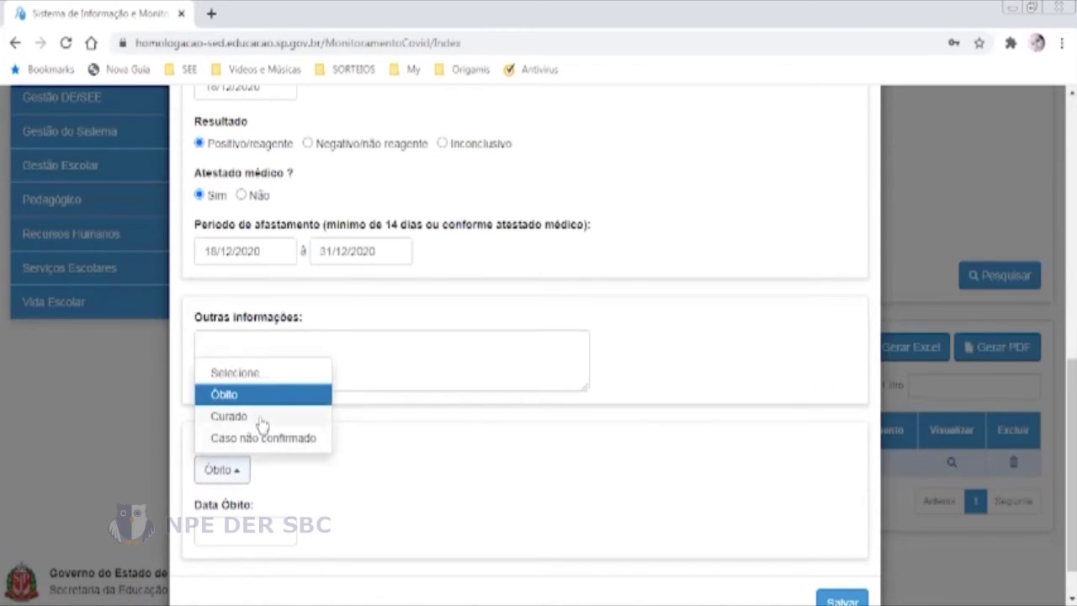
left_click(288, 416)
left_click(842, 557)
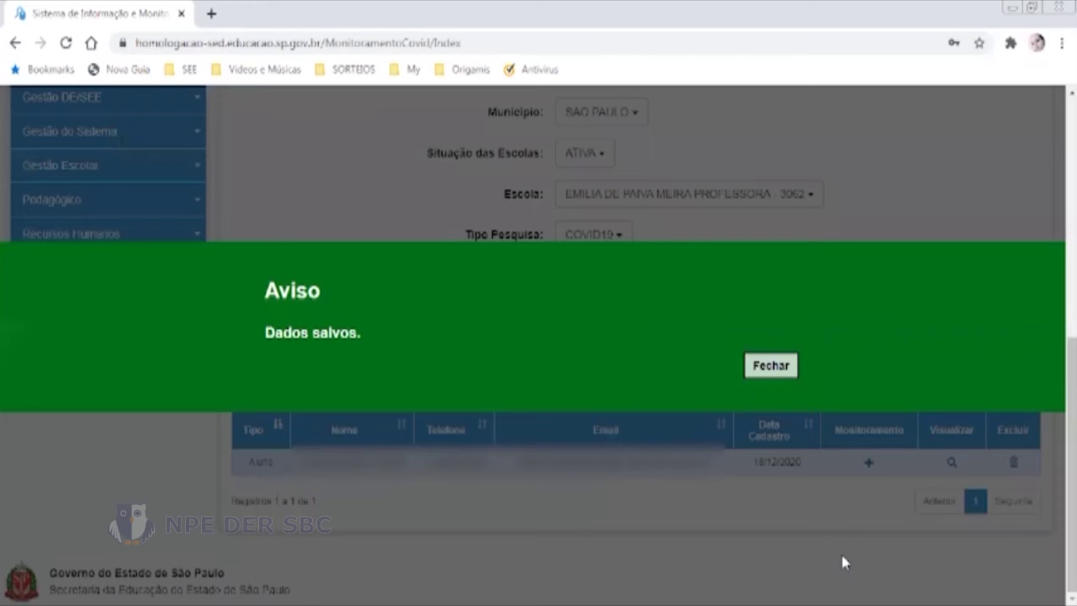
left_click(771, 366)
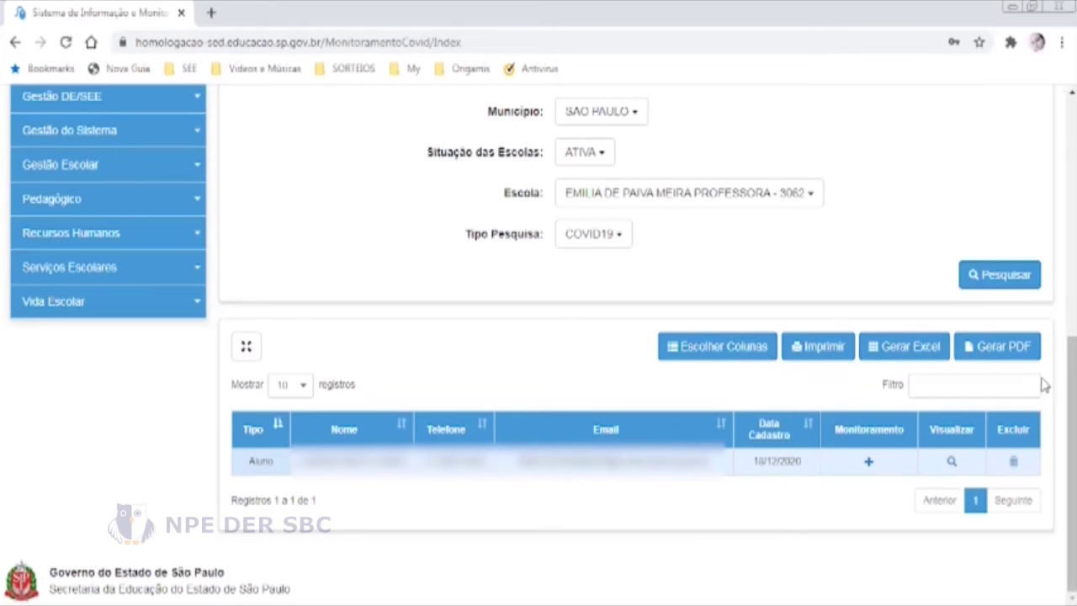
Open the report Relatório Alunos Registrados no Sistema de Monitoramento COVID-19 from the school management options
scroll(875, 152, "up", 3)
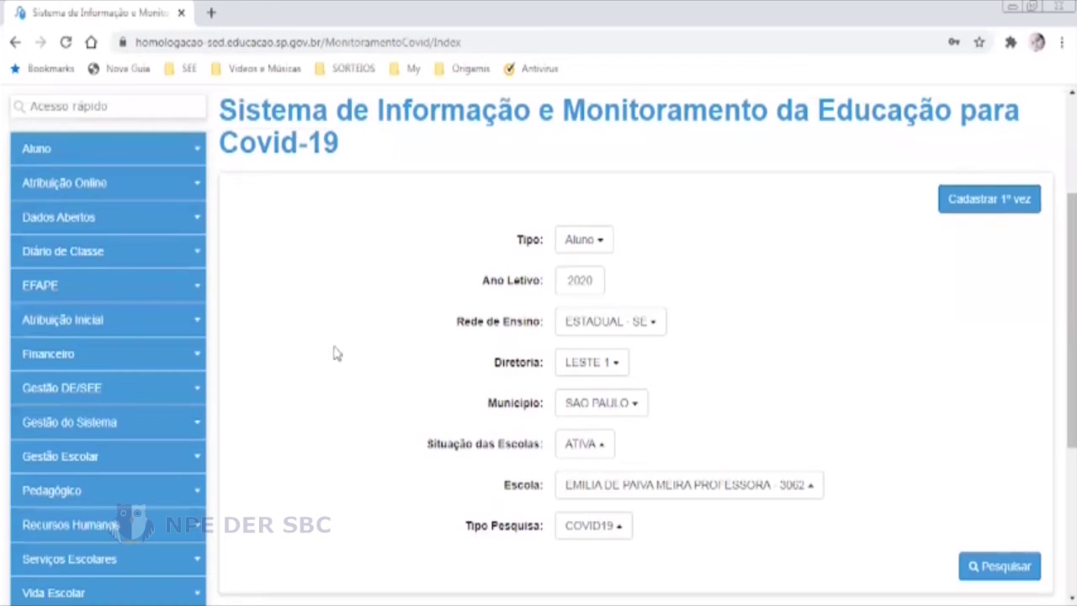
left_click(70, 464)
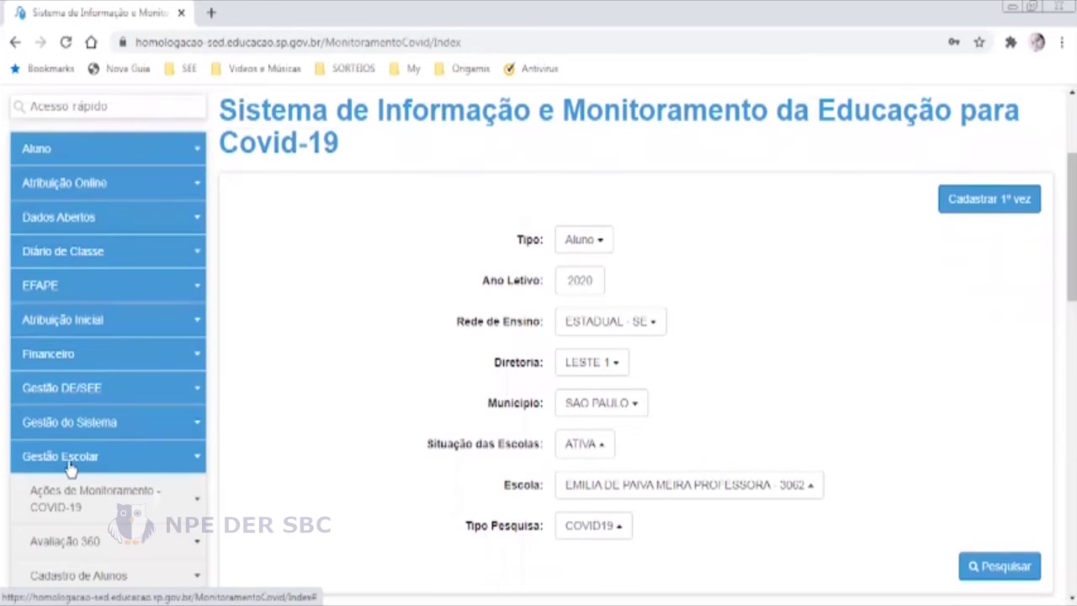
left_click(105, 514)
scroll(126, 404, "down", 4)
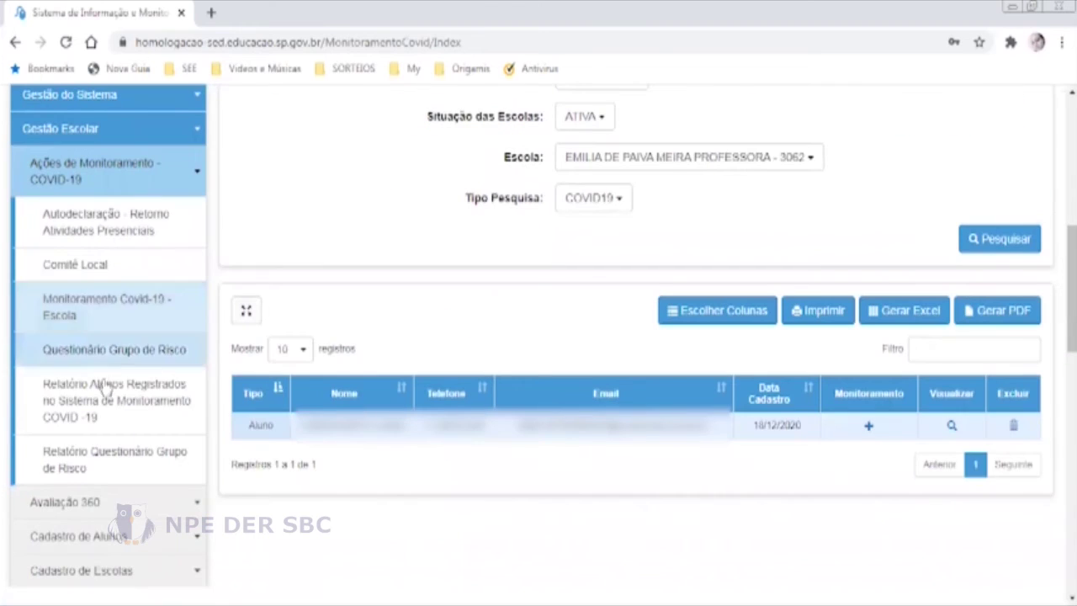
left_click(122, 421)
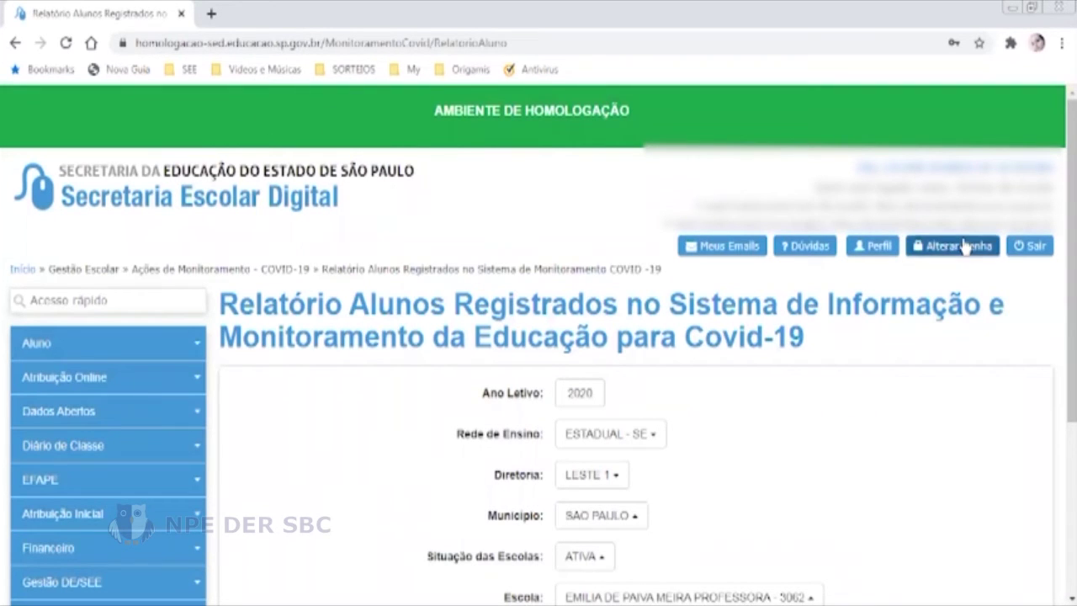
Run the report search with the preset school filters and open the listed student's details with possible contacts
scroll(1002, 420, "down", 3)
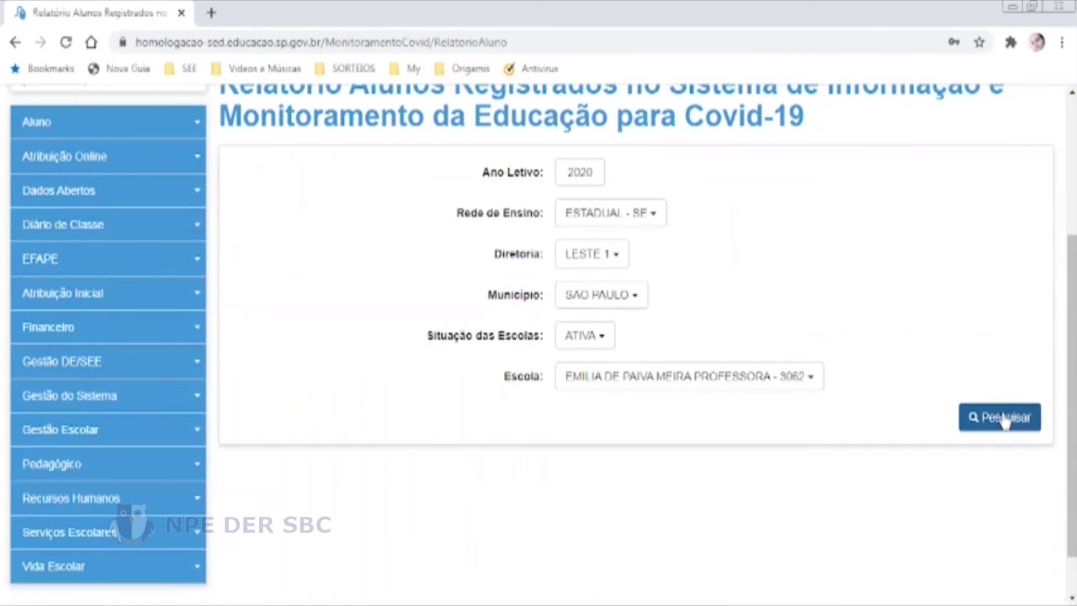
left_click(1004, 418)
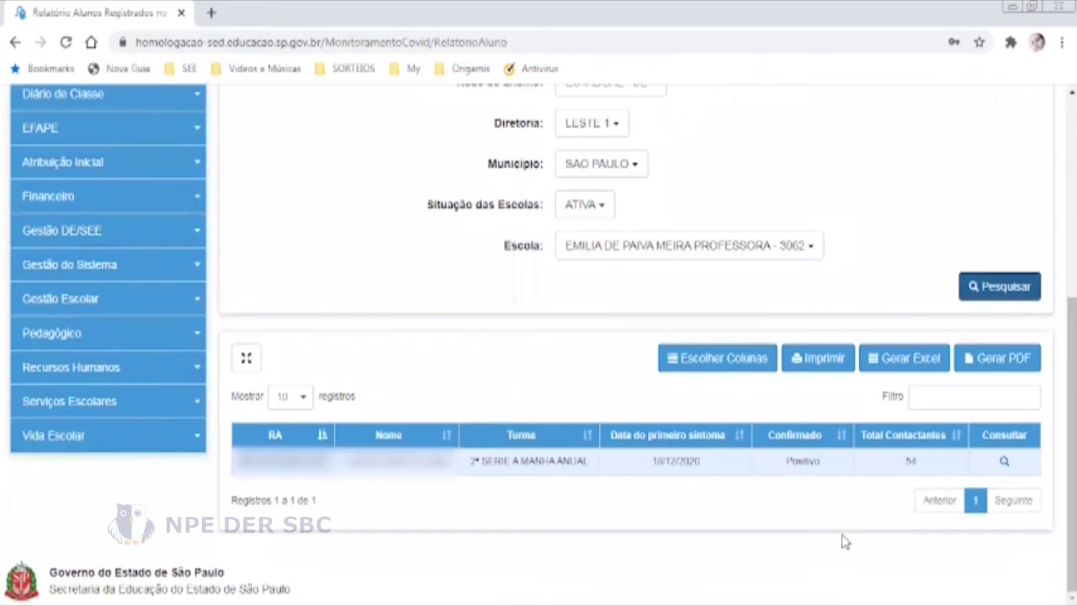
left_click(1004, 462)
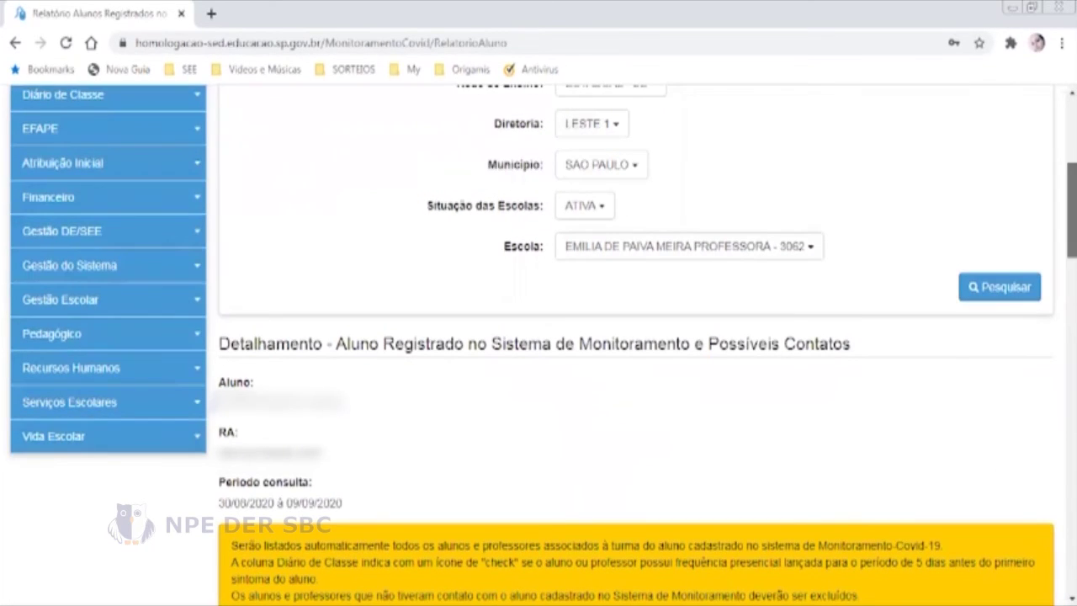
Remove the first student from the list of possible student contacts and accept the removal
scroll(1071, 210, "down", 6)
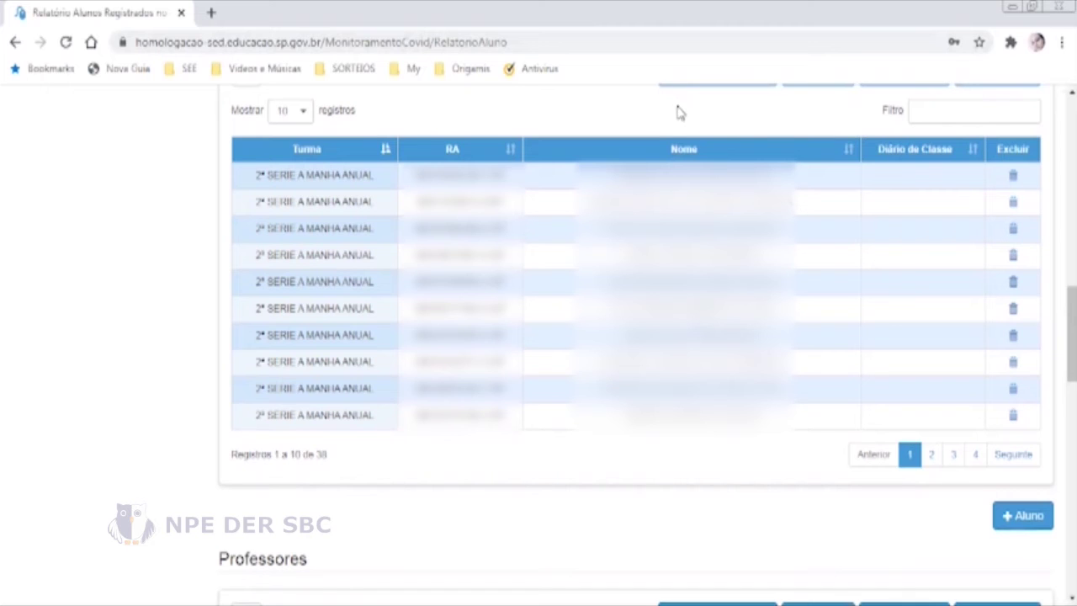
left_click(945, 231)
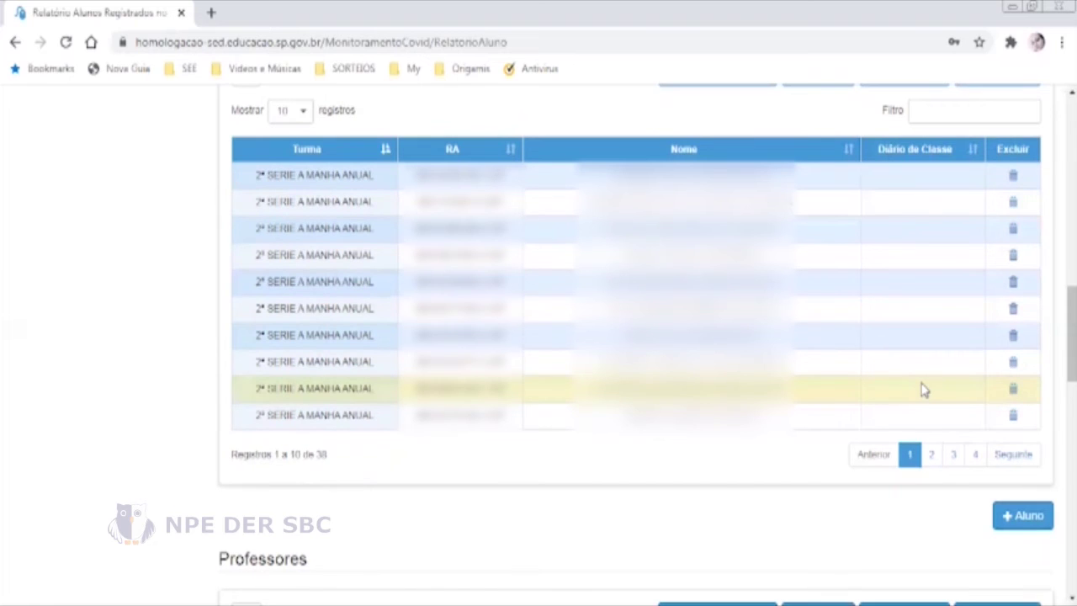
left_click(1014, 179)
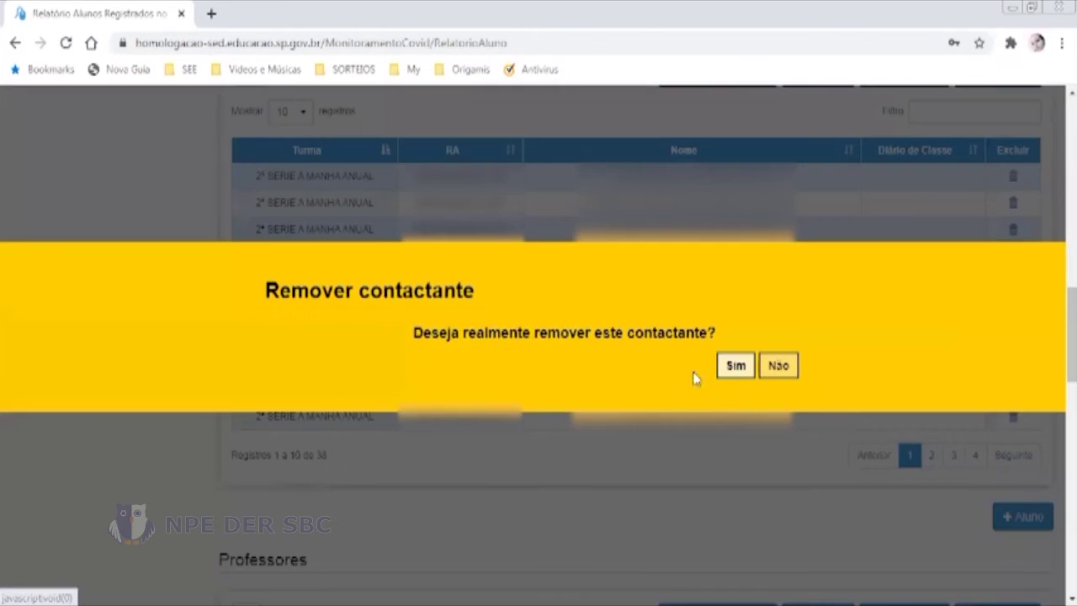
left_click(735, 366)
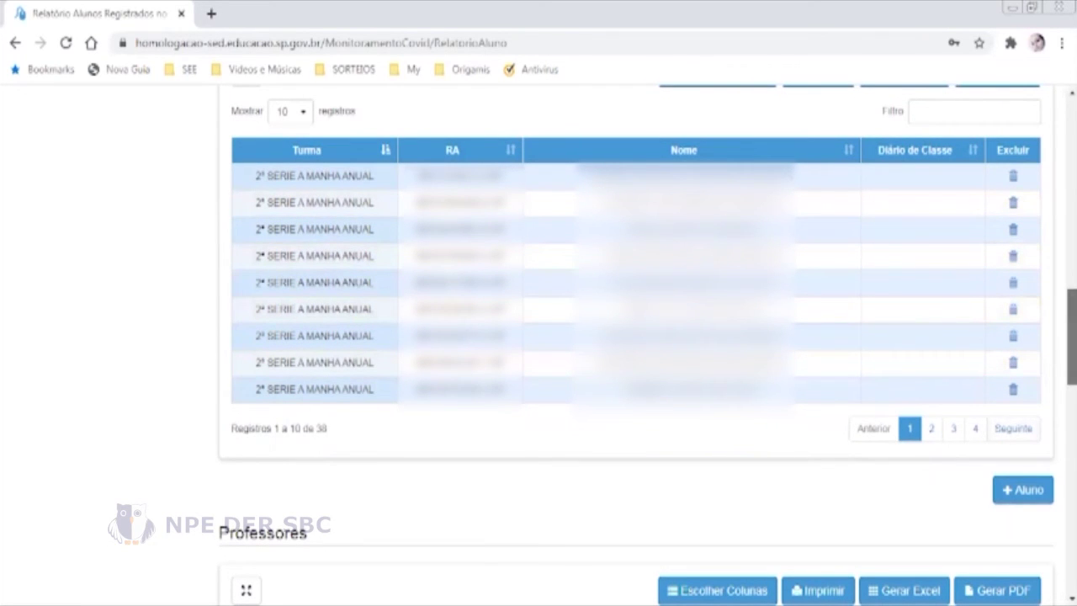
Open the Adicionar Aluno form below the student contacts and close it without adding a student
scroll(636, 337, "down", 3)
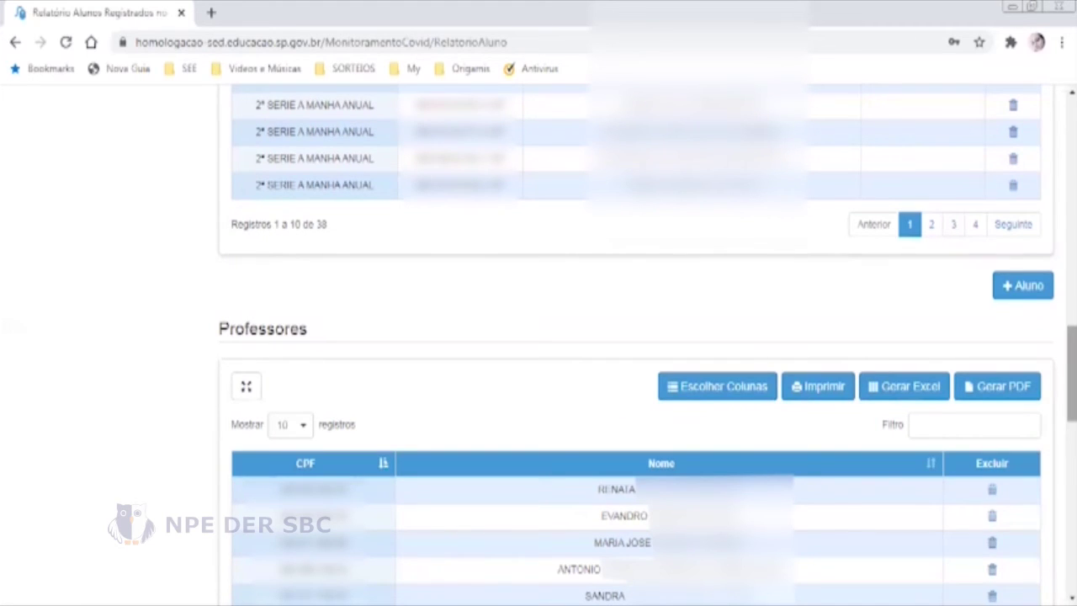
left_click(1021, 288)
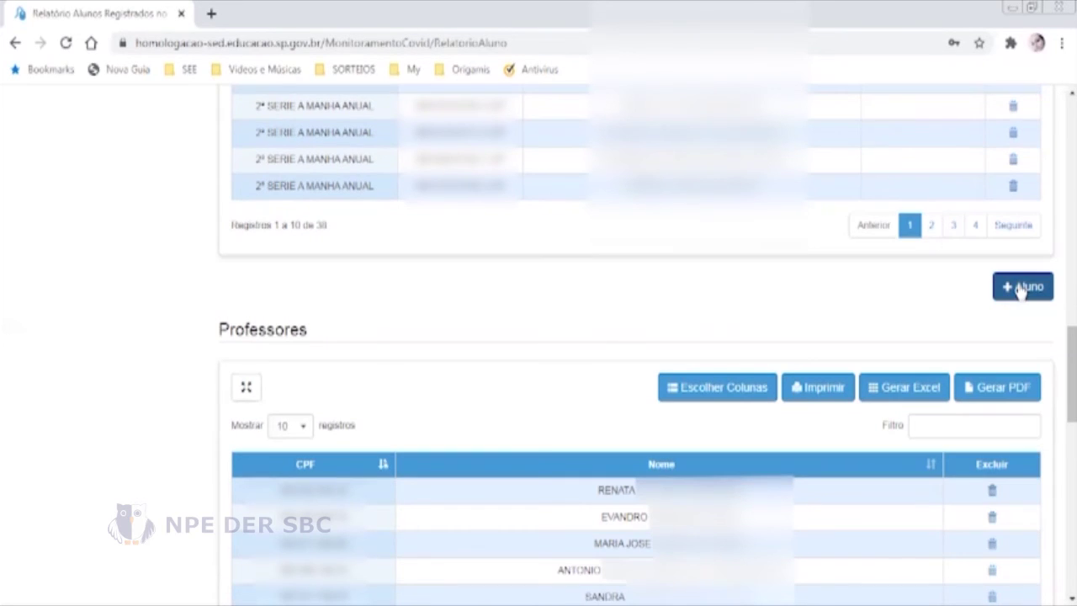
left_click(1028, 295)
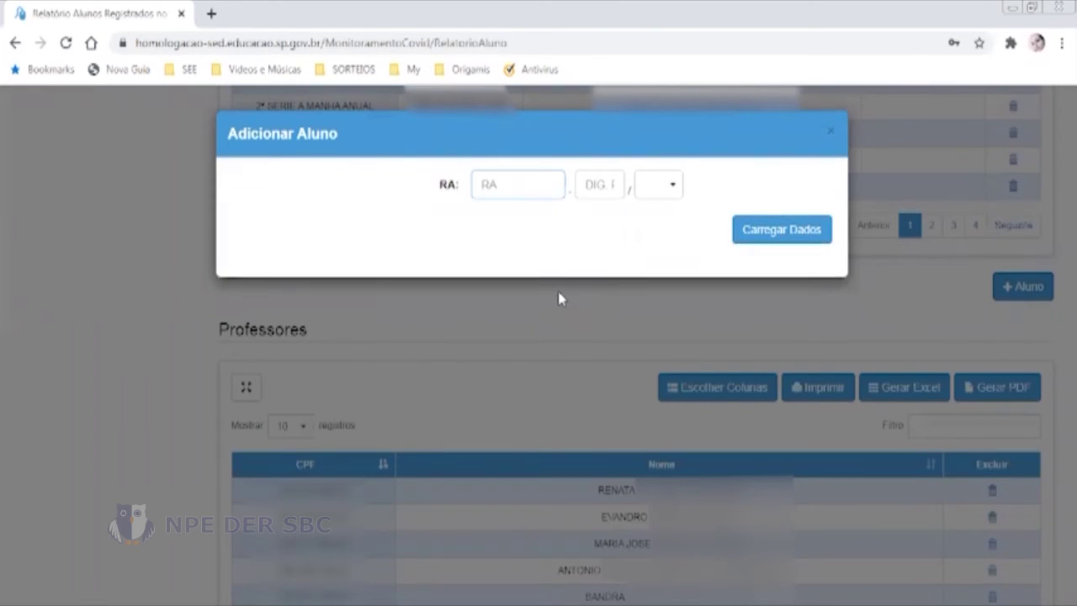
left_click(830, 138)
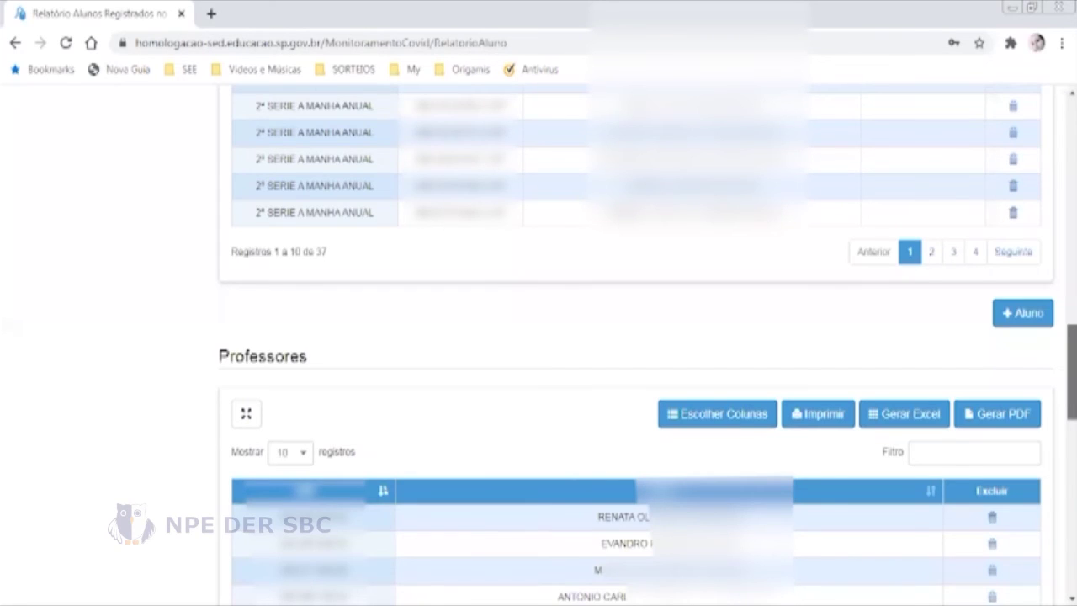
Review the Professores, Funcionários and Terceiros contact lists in the student's report details
scroll(640, 337, "down", 5)
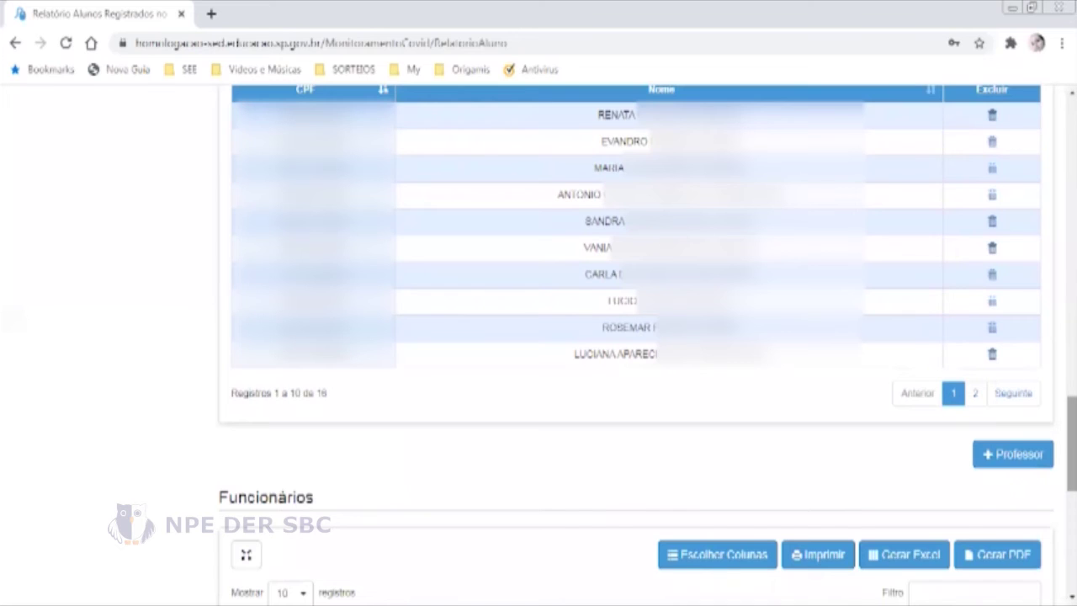
scroll(639, 336, "down", 2)
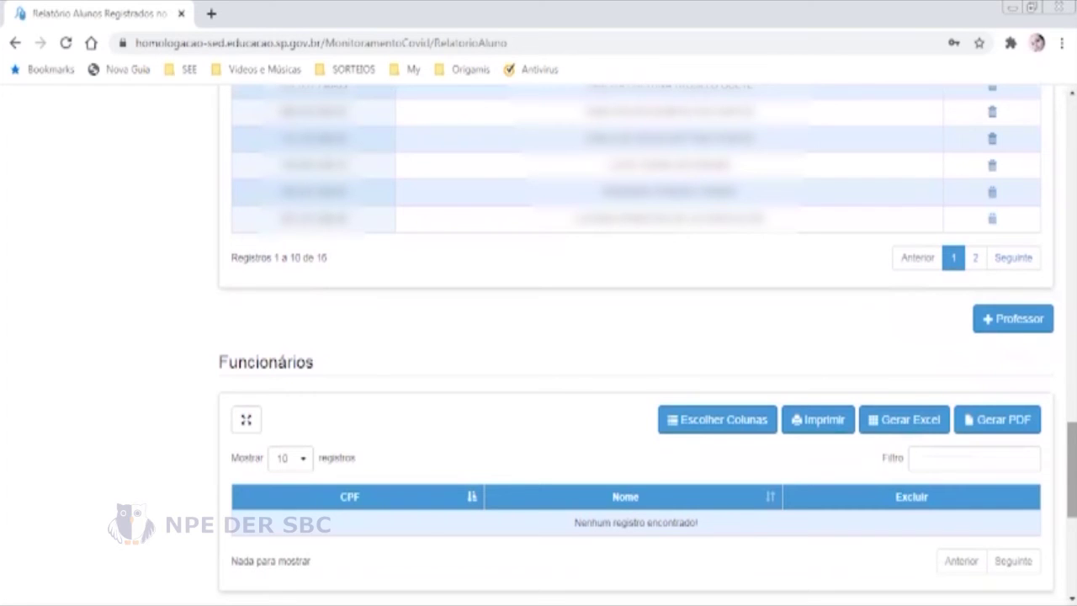
scroll(635, 337, "down", 3)
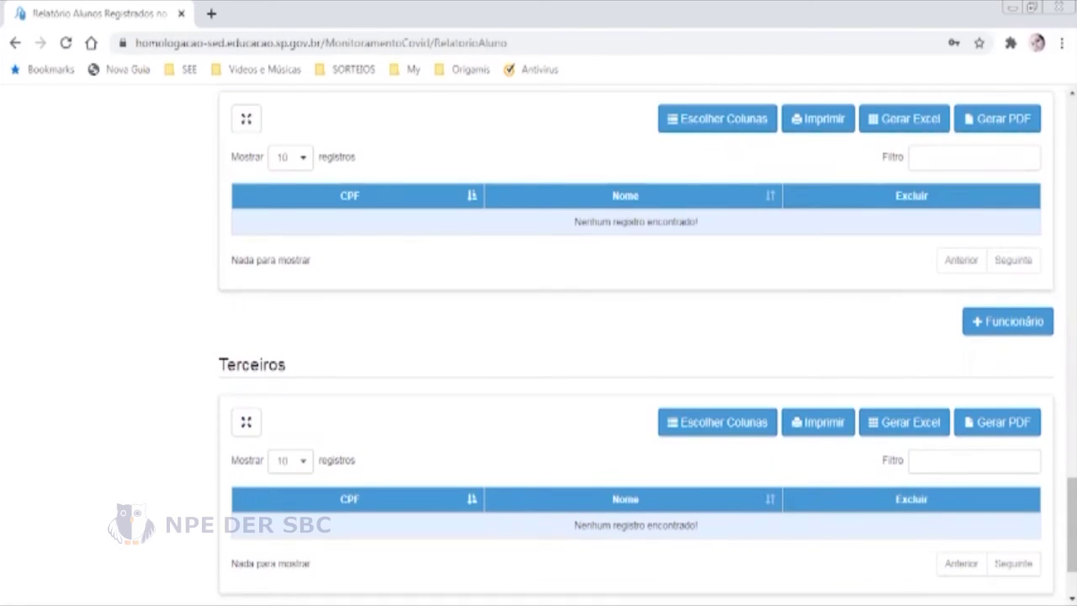